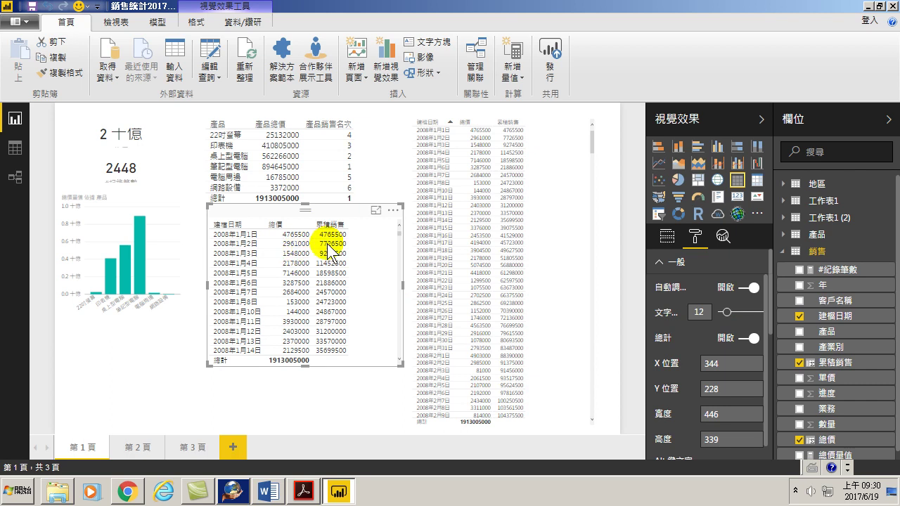
Step: Set the text size of the selected daily sales table to 16 and widen the table to 473
{"action": "left_click_drag", "start_coordinate": [729, 315], "coordinate": [731, 313]}
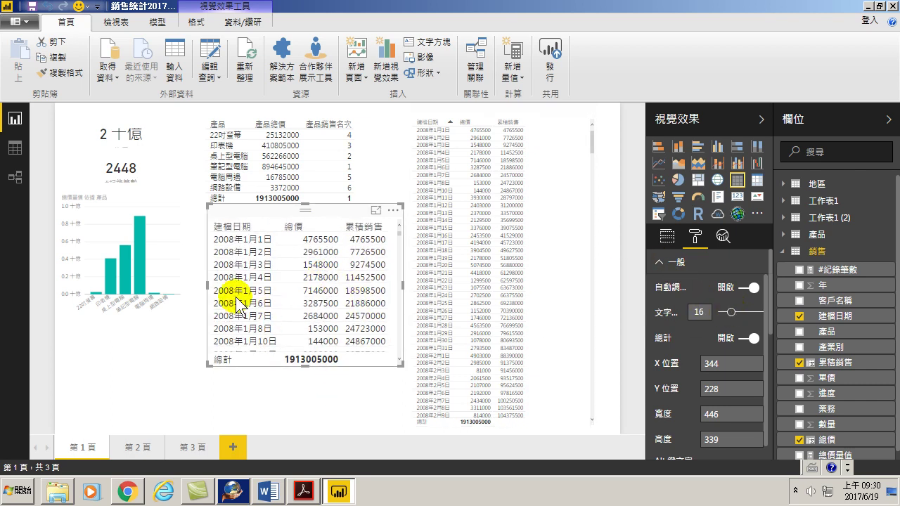
{"action": "left_click_drag", "start_coordinate": [402, 284], "coordinate": [415, 285]}
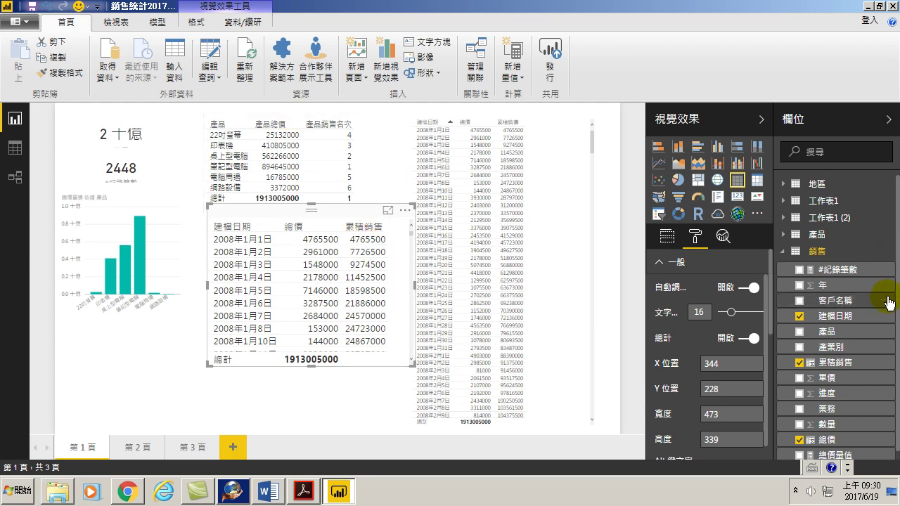
Step: Display the DAX formula behind the 累積銷售 calculated column in the 銷售 table
{"action": "left_click", "coordinate": [836, 362]}
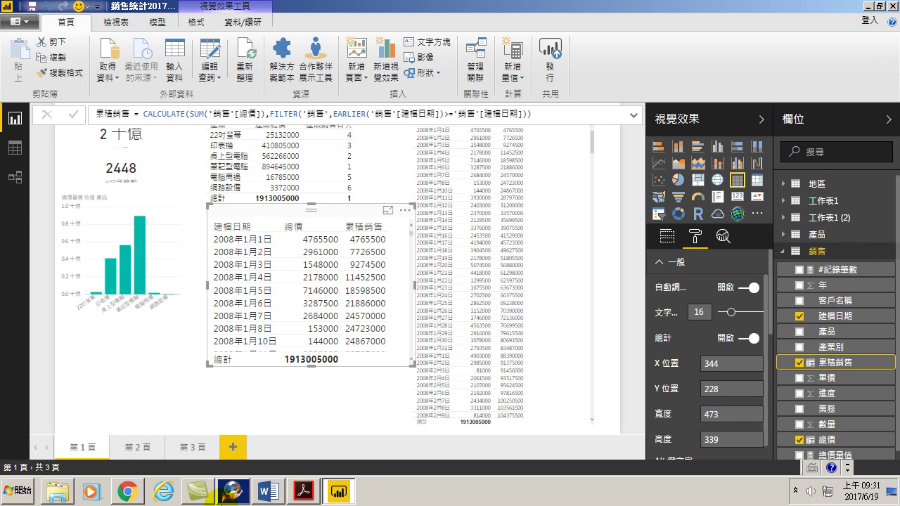
Step: Open the 銷售範例 Excel workbook from the 20170605-Microsoft Power BI大數據分析 folder on drive D
{"action": "left_click", "coordinate": [19, 491]}
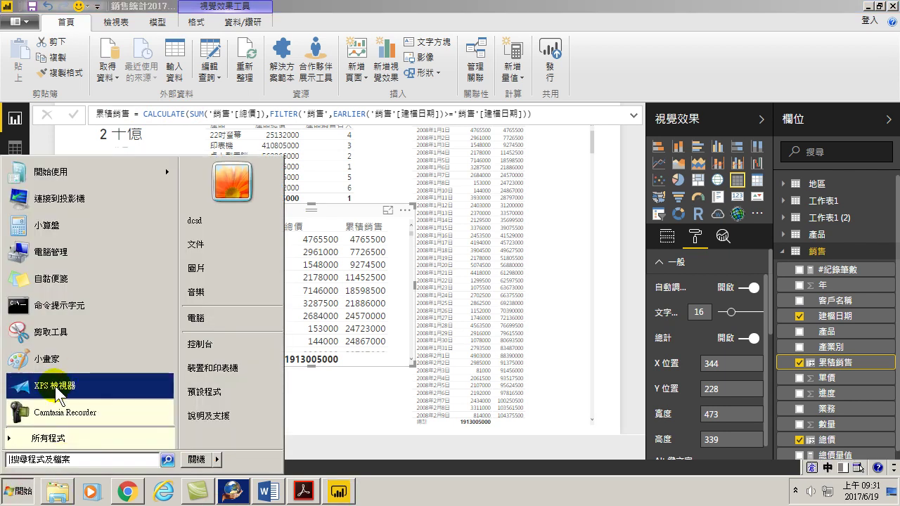
{"action": "left_click", "coordinate": [62, 494]}
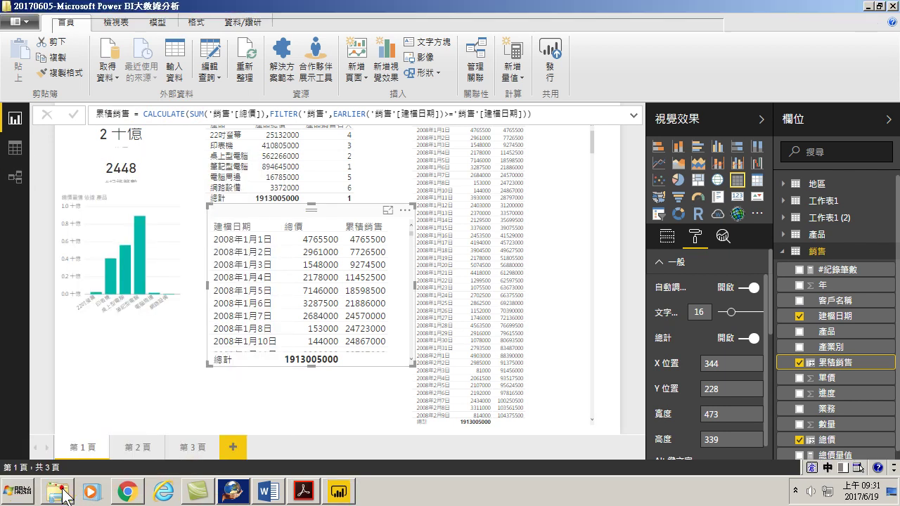
{"action": "left_click", "coordinate": [239, 414]}
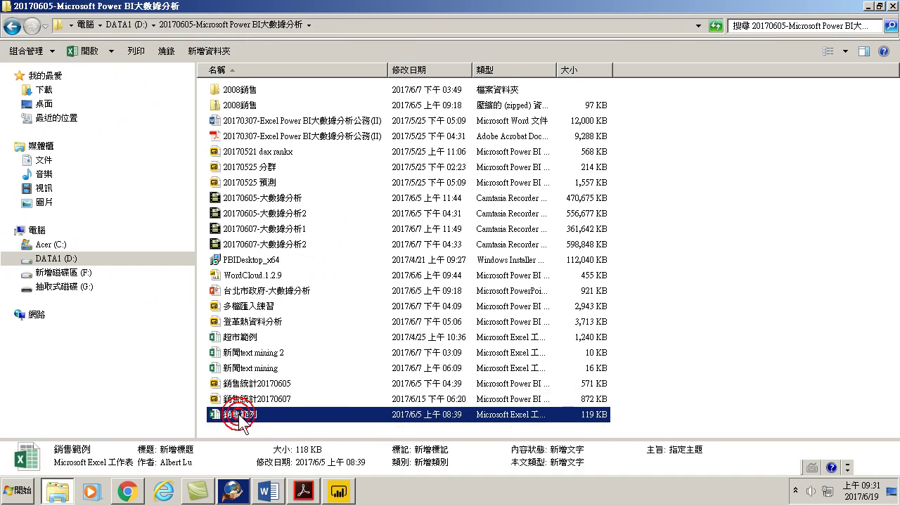
{"action": "double_click", "coordinate": [239, 414]}
Step: Add the column header 總價 in cell I1 of the 銷售 sheet, beside 單價
{"action": "left_click", "coordinate": [211, 232]}
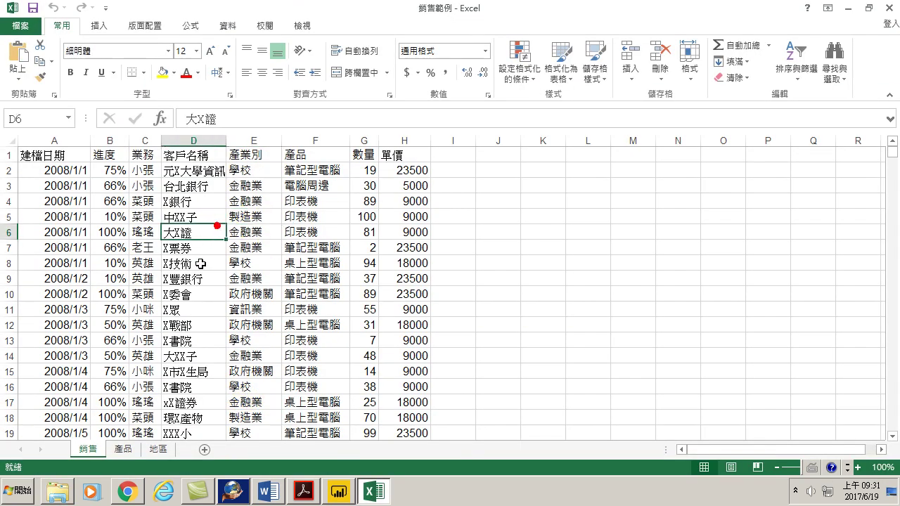
{"action": "left_click", "coordinate": [402, 169]}
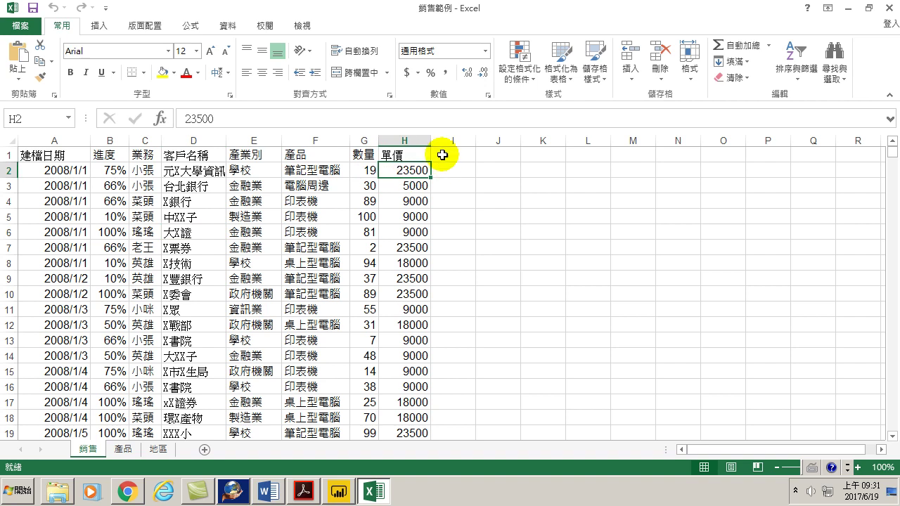
{"action": "left_click", "coordinate": [443, 155]}
{"action": "left_click", "coordinate": [442, 155]}
{"action": "type", "text": "vf"}
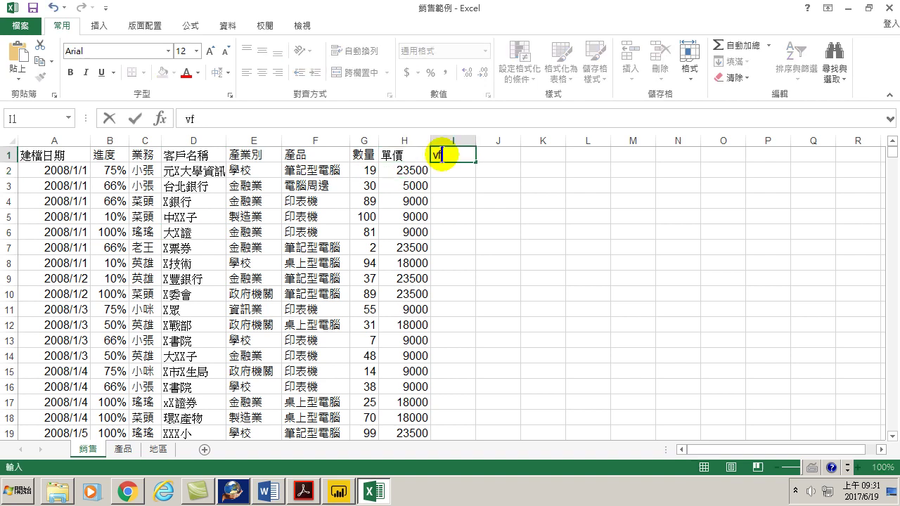
{"action": "key", "text": "ctrl+shift"}
{"action": "type", "text": "["}
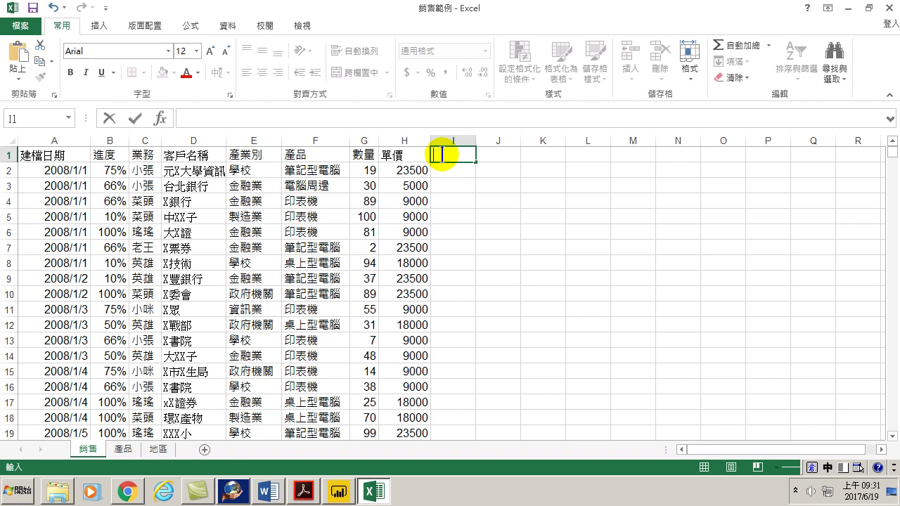
{"action": "type", "text": "vf總價"}
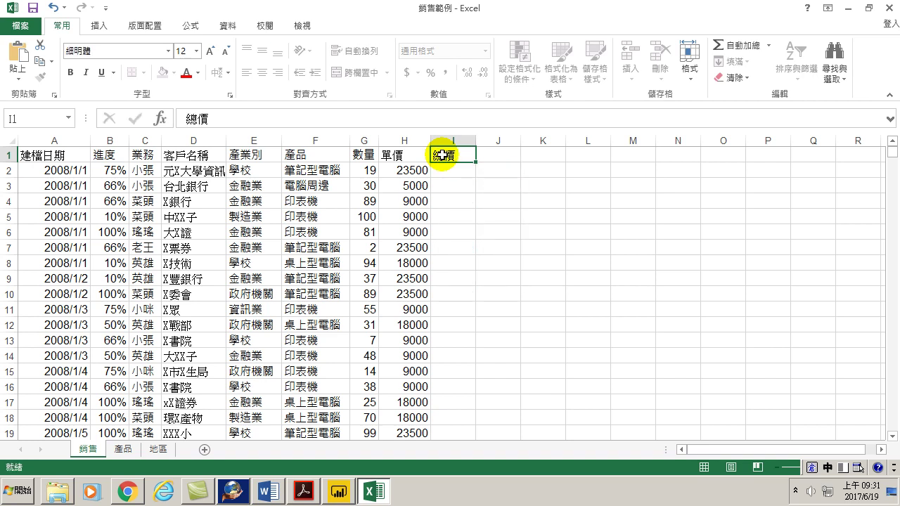
{"action": "key", "text": "Return"}
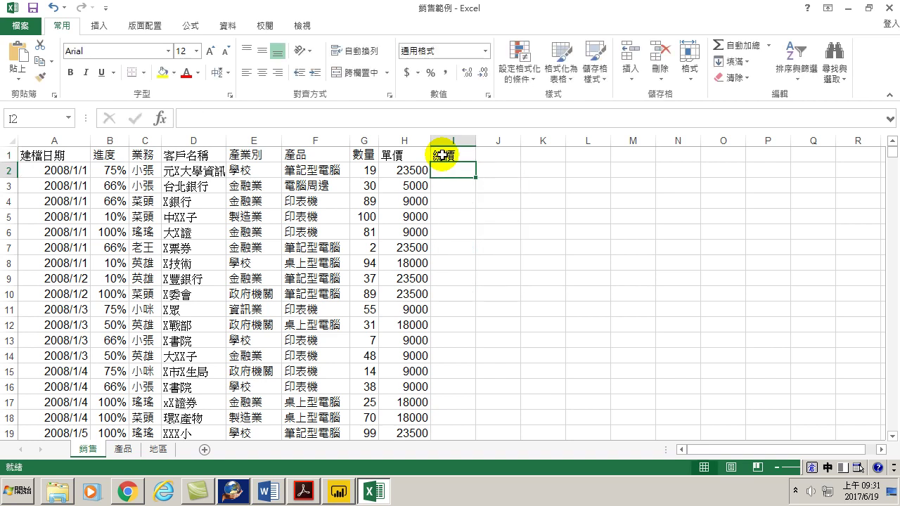
Step: Enter a formula in I2 that multiplies quantity by unit price, =G2*H2
{"action": "type", "text": "="}
{"action": "key", "text": "Left"}
{"action": "key", "text": "Left"}
{"action": "type", "text": "*"}
{"action": "key", "text": "Left"}
{"action": "key", "text": "Right"}
{"action": "key", "text": "Right"}
{"action": "key", "text": "Return"}
Step: Fill the 總價 formula from I2 down through all the data rows
{"action": "left_click", "coordinate": [443, 156]}
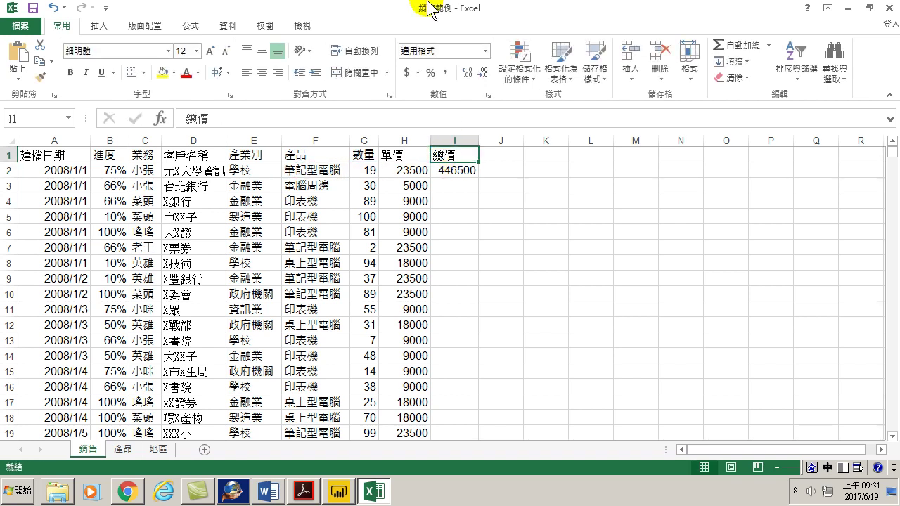
{"action": "left_click", "coordinate": [466, 169]}
{"action": "double_click", "coordinate": [477, 176]}
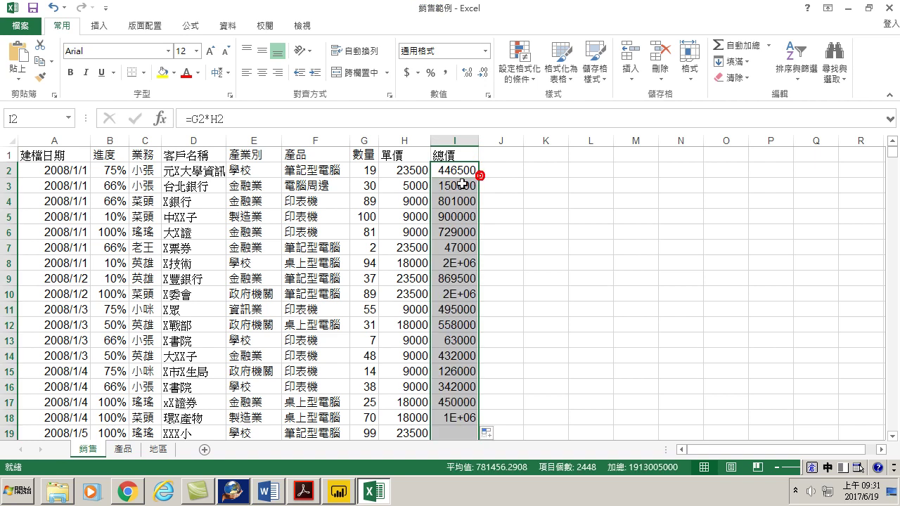
Step: Create a PivotTable from the 銷售 data on a new worksheet
{"action": "left_click", "coordinate": [414, 201]}
{"action": "left_click", "coordinate": [99, 28]}
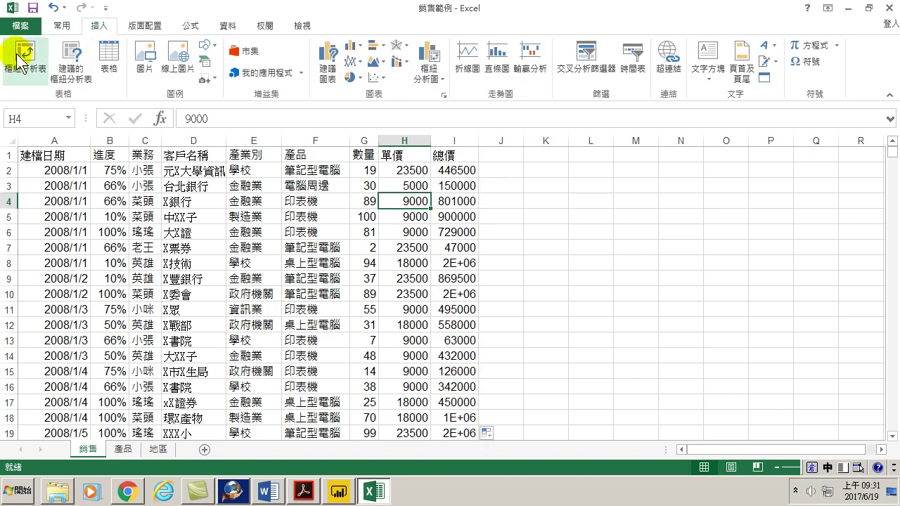
{"action": "left_click", "coordinate": [22, 58]}
{"action": "left_click", "coordinate": [501, 344]}
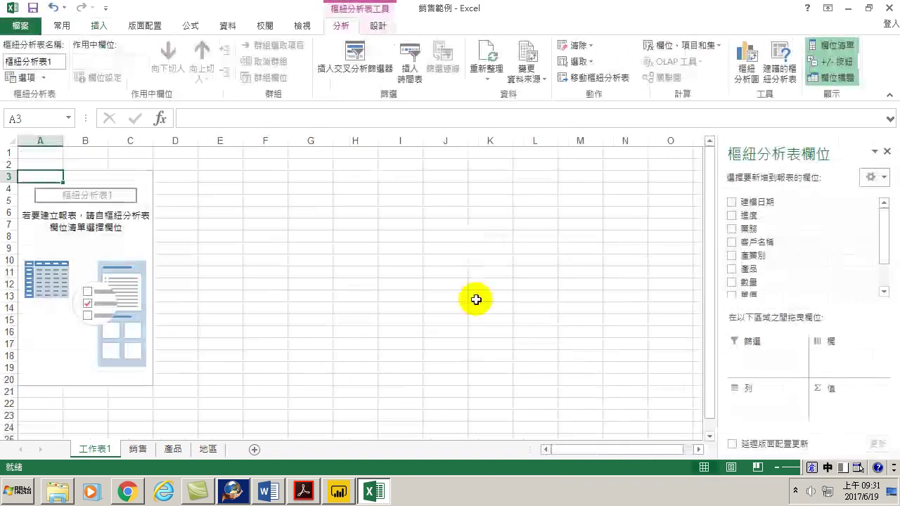
Step: Add 建檔日期 to the PivotTable's rows and the sum of 總價 to its values
{"action": "left_click", "coordinate": [732, 202]}
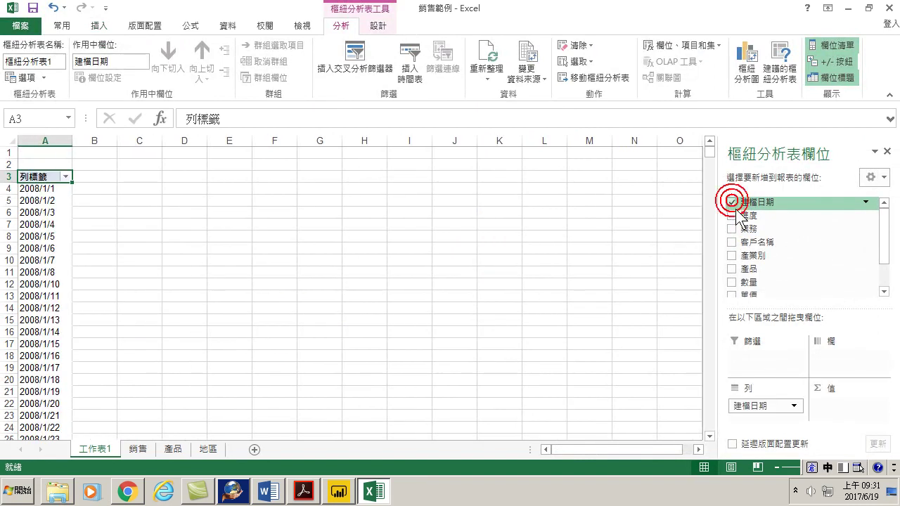
{"action": "scroll", "coordinate": [886, 237], "scroll_direction": "down", "scroll_amount": 1}
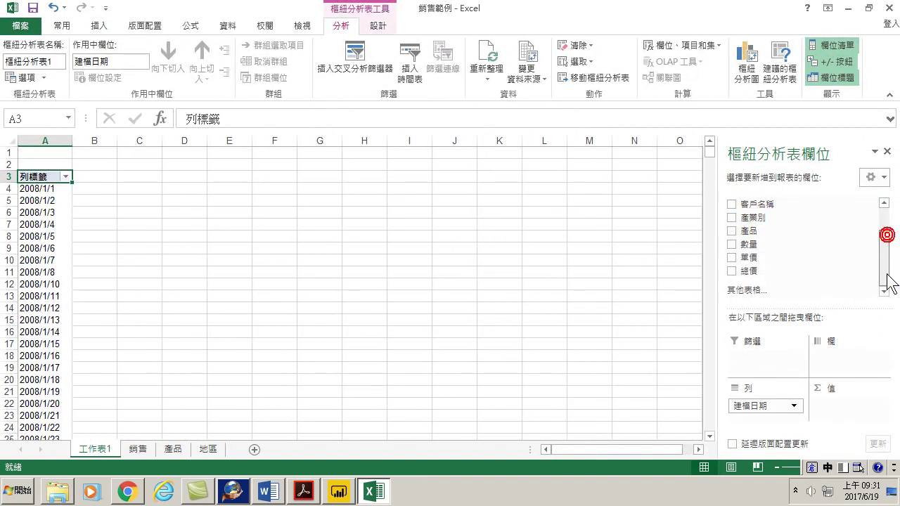
{"action": "left_click", "coordinate": [731, 271]}
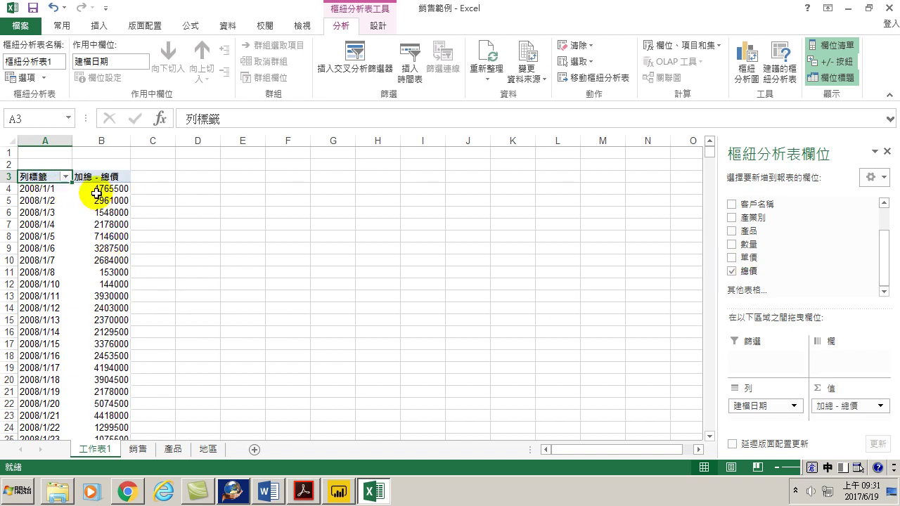
{"action": "left_click", "coordinate": [135, 201]}
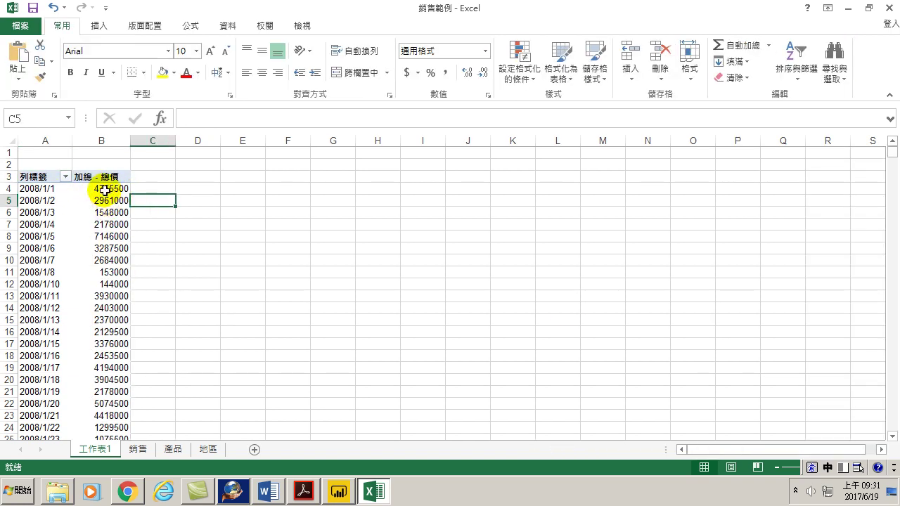
Step: Copy the PivotTable's daily totals in B4:B18 and paste them as values only starting at D4
{"action": "mouse_move", "coordinate": [104, 190]}
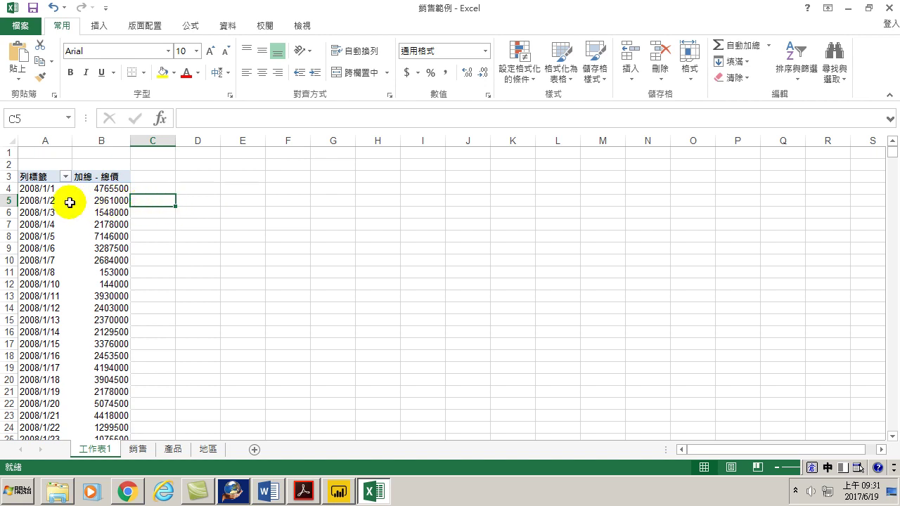
{"action": "left_click", "coordinate": [154, 187]}
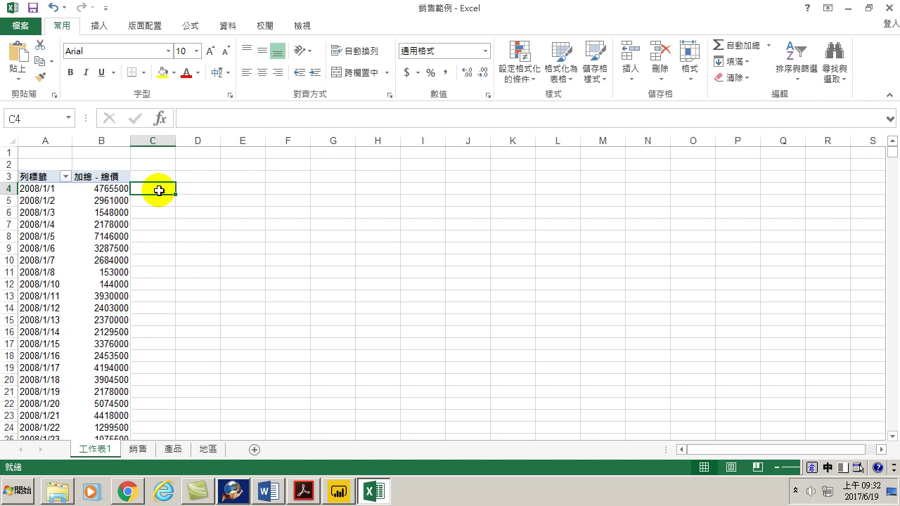
{"action": "left_click_drag", "start_coordinate": [106, 189], "coordinate": [126, 358]}
{"action": "right_click", "coordinate": [127, 302]}
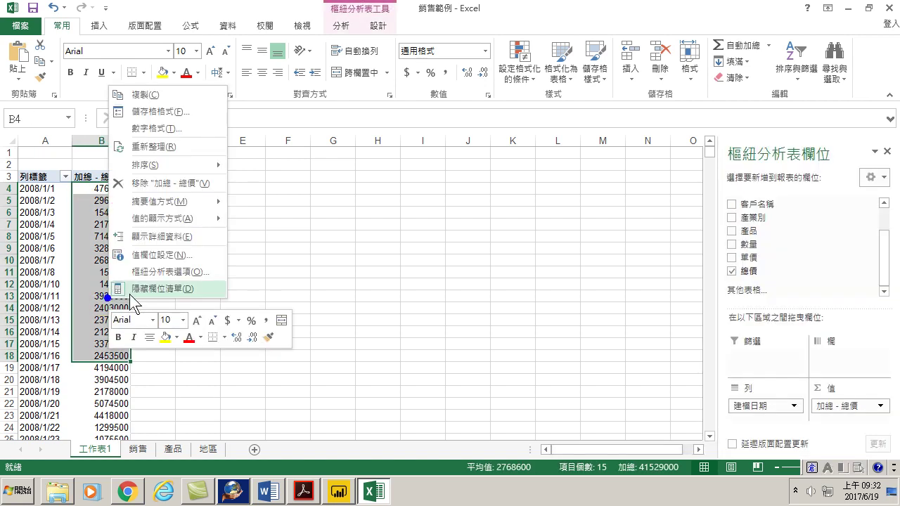
{"action": "left_click", "coordinate": [148, 94]}
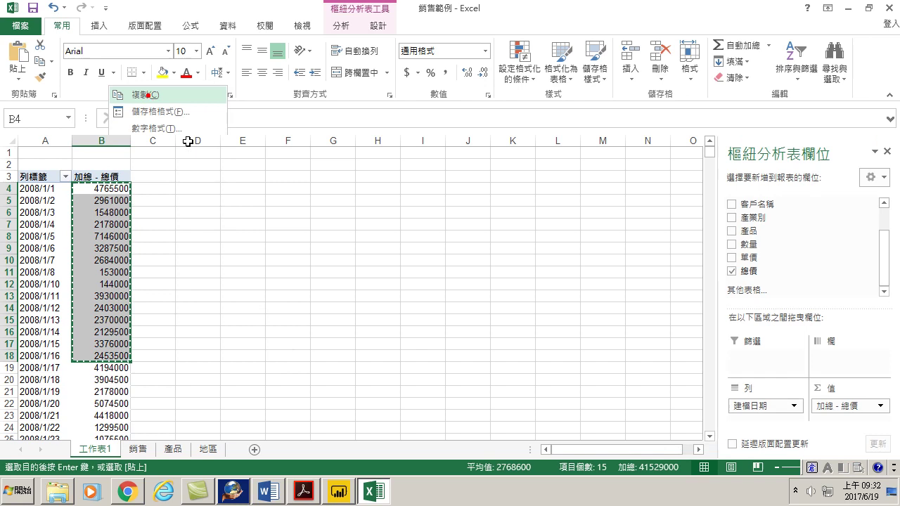
{"action": "right_click", "coordinate": [203, 188]}
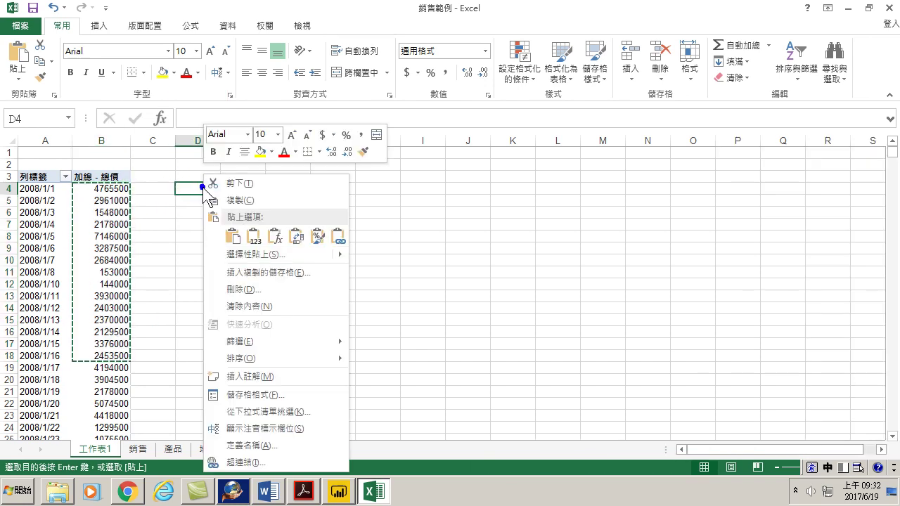
{"action": "left_click", "coordinate": [243, 254]}
{"action": "left_click", "coordinate": [137, 189]}
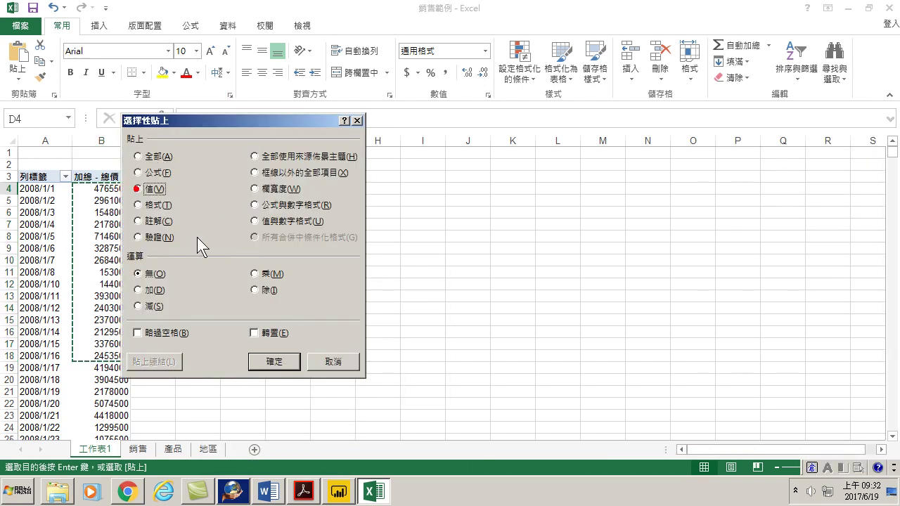
{"action": "left_click", "coordinate": [295, 357]}
Step: Start a running total in E4 with a formula referencing the first daily amount, +D4
{"action": "left_click", "coordinate": [237, 189]}
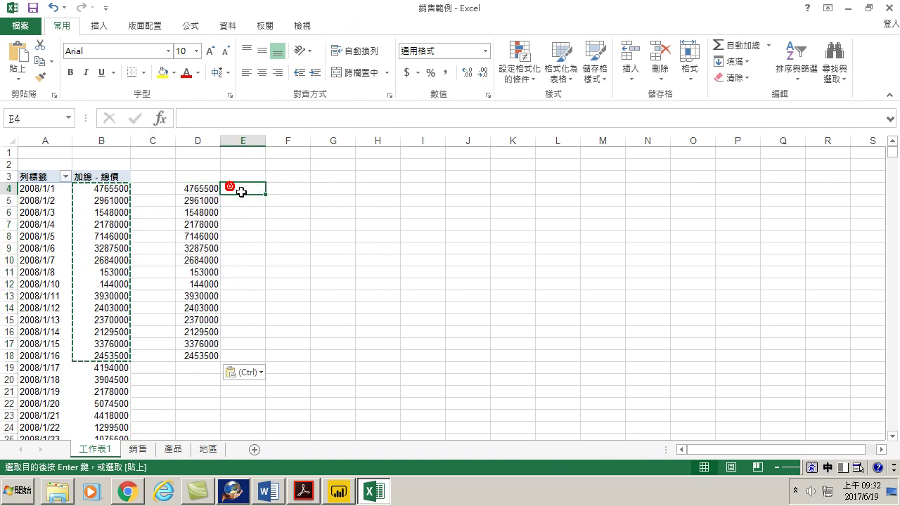
{"action": "type", "text": "="}
{"action": "key", "text": "Left"}
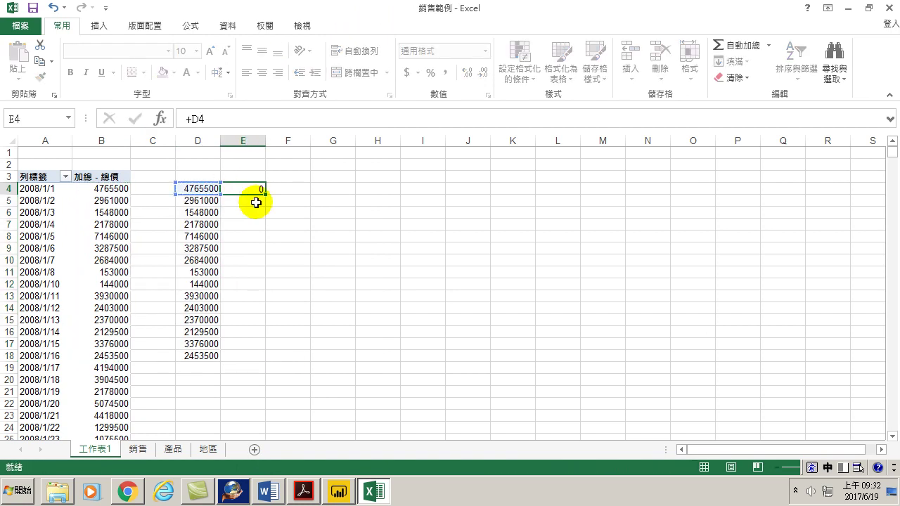
{"action": "key", "text": "Return"}
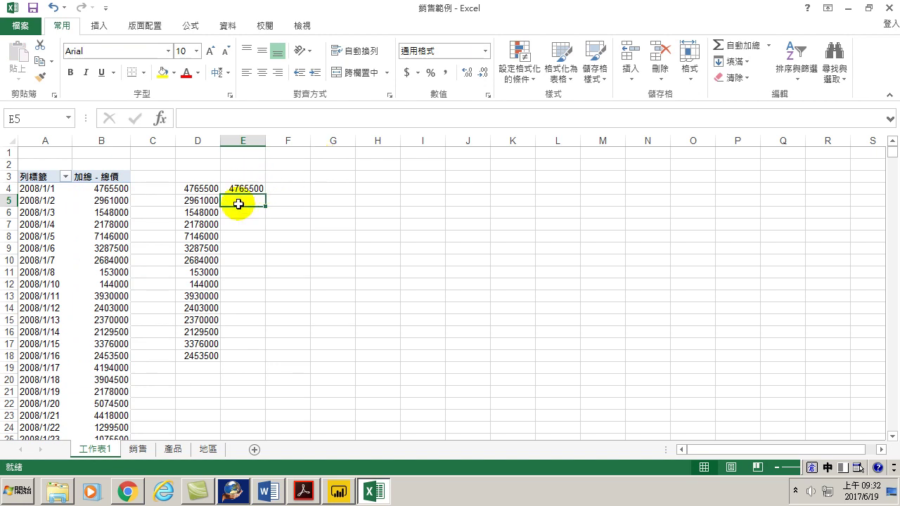
Step: Enter +E4+D5 in E5 to add the second day's amount to the running total, and review the formula
{"action": "type", "text": "+"}
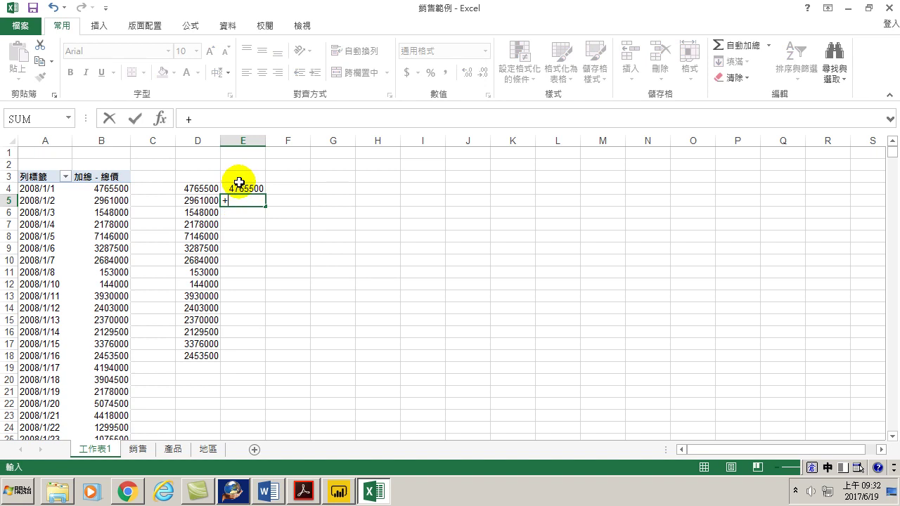
{"action": "left_click", "coordinate": [241, 188]}
{"action": "type", "text": "+"}
{"action": "key", "text": "Left"}
{"action": "key", "text": "Up"}
{"action": "key", "text": "Down"}
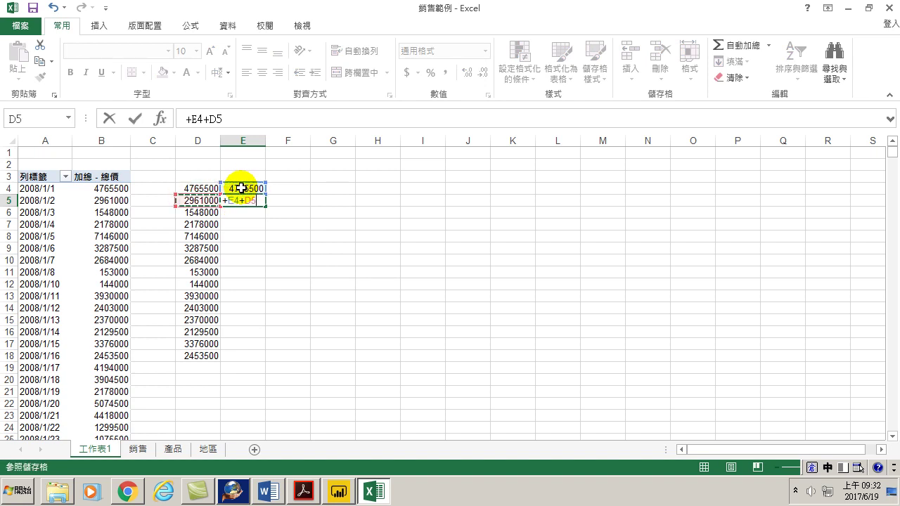
{"action": "key", "text": "Return"}
{"action": "left_click", "coordinate": [232, 203]}
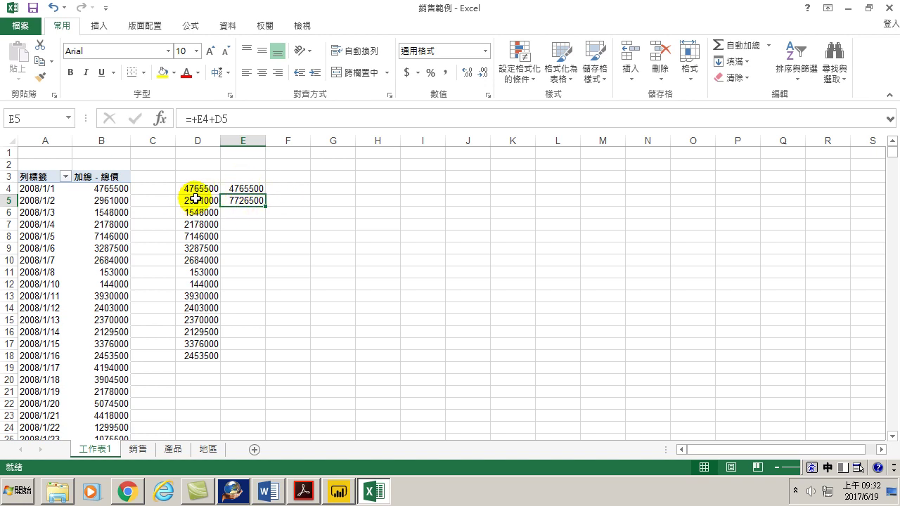
Step: Enter +E5+D6 in E6 to add the third day's amount to the running total
{"action": "left_click", "coordinate": [248, 213]}
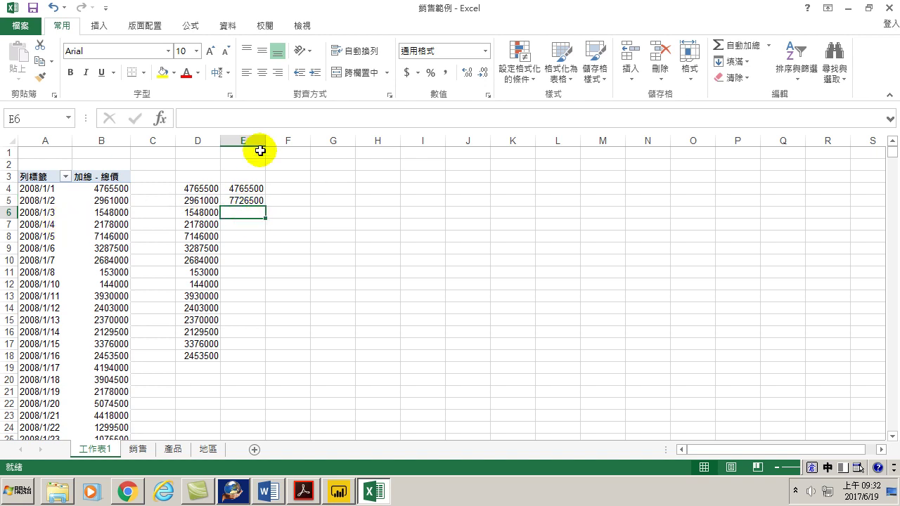
{"action": "left_click", "coordinate": [236, 200]}
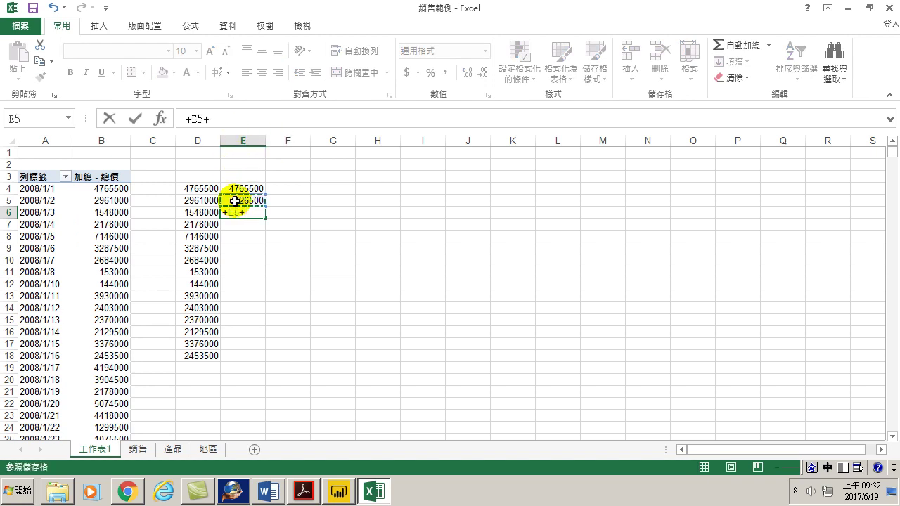
{"action": "left_click", "coordinate": [204, 212]}
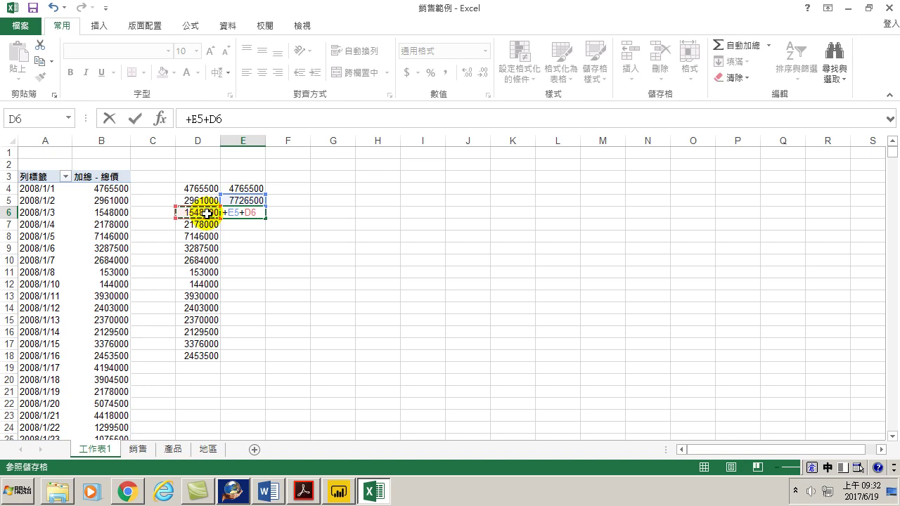
{"action": "key", "text": "Return"}
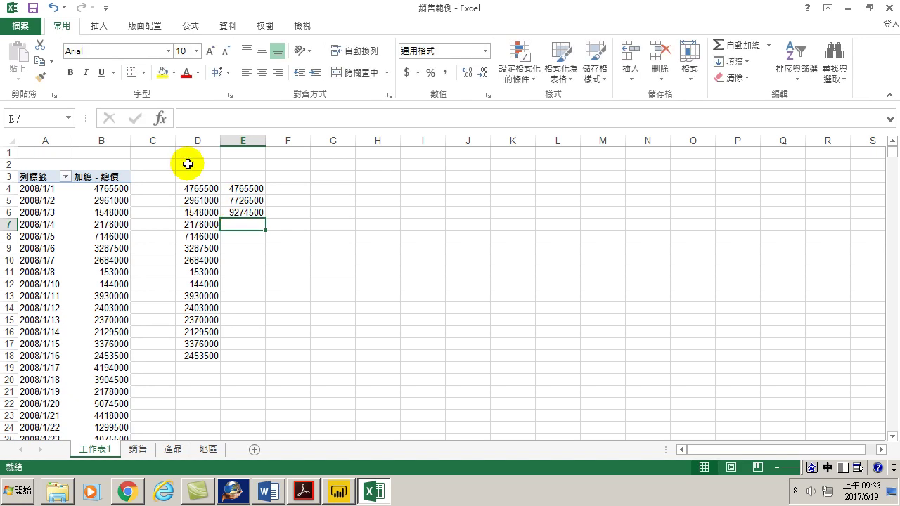
Step: Fill the E6 running total formula down through E18 and check the copied formula in E13
{"action": "left_click", "coordinate": [253, 214]}
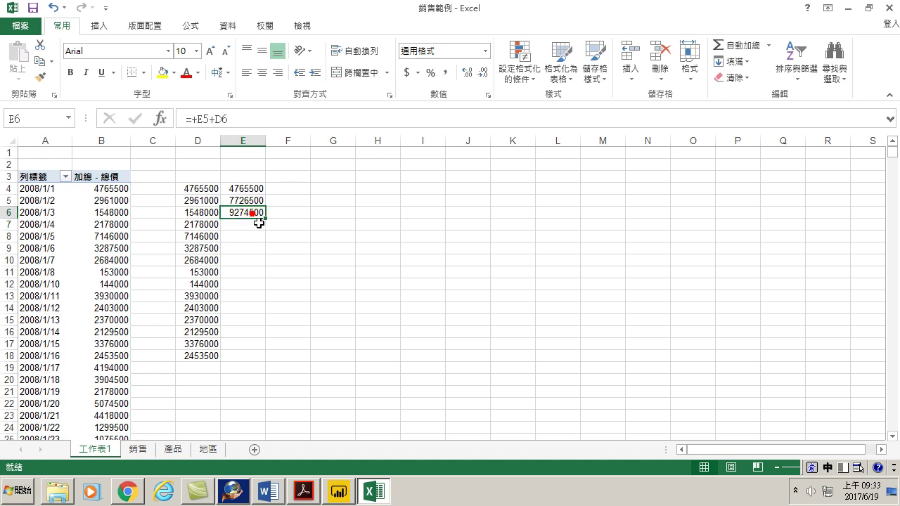
{"action": "left_click_drag", "start_coordinate": [265, 218], "coordinate": [269, 357]}
{"action": "left_click", "coordinate": [233, 294]}
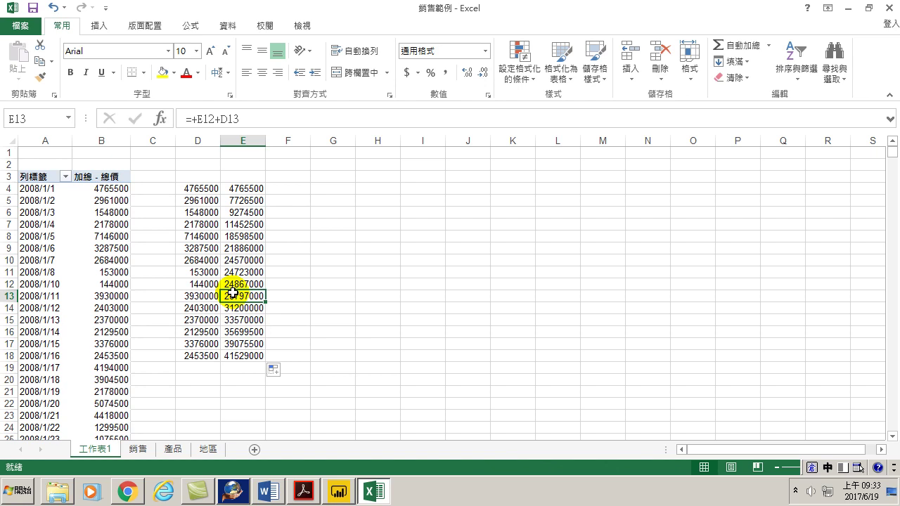
Step: Insert a clustered column chart of the running totals in E4:E18 and inspect how its columns grow
{"action": "left_click_drag", "start_coordinate": [233, 186], "coordinate": [237, 353]}
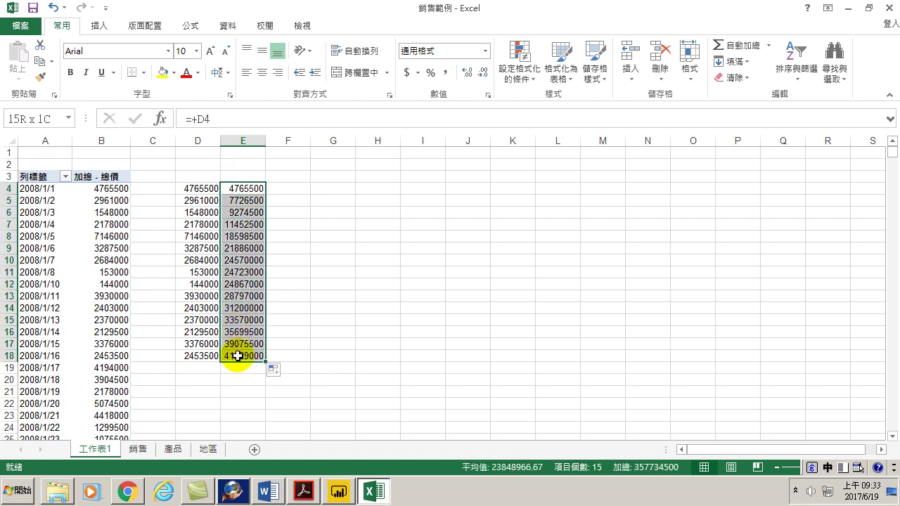
{"action": "left_click", "coordinate": [97, 26]}
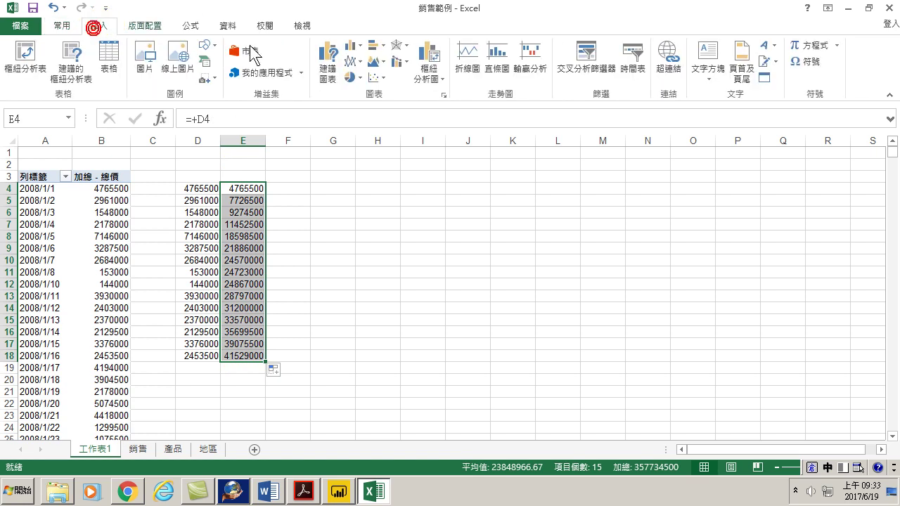
{"action": "left_click", "coordinate": [351, 45]}
{"action": "left_click", "coordinate": [363, 91]}
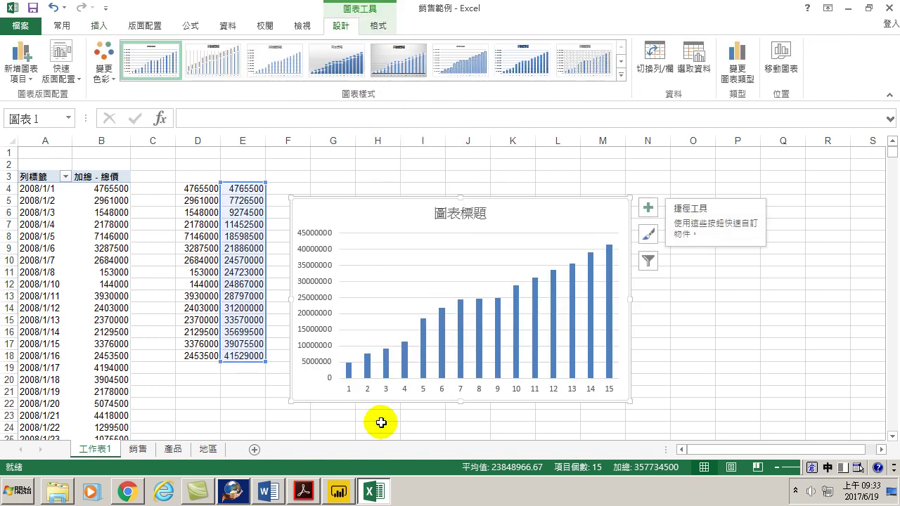
{"action": "mouse_move", "coordinate": [613, 263]}
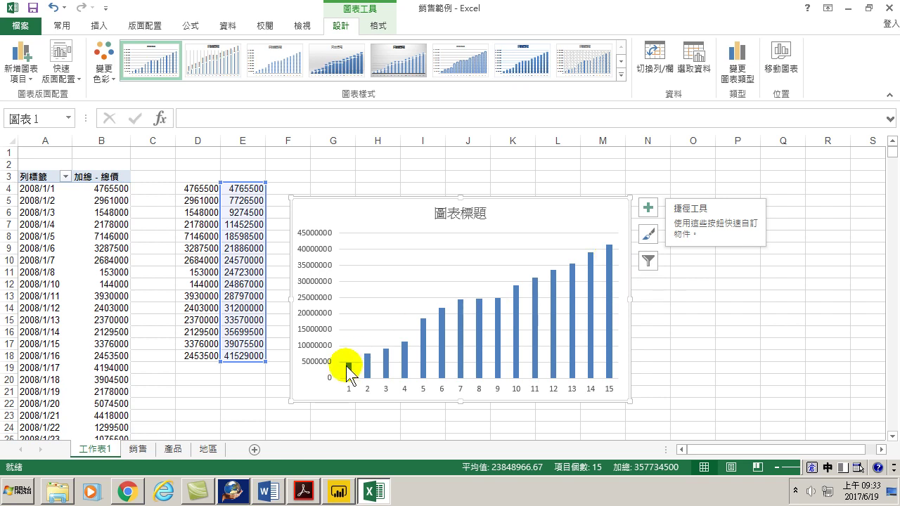
{"action": "mouse_move", "coordinate": [346, 368]}
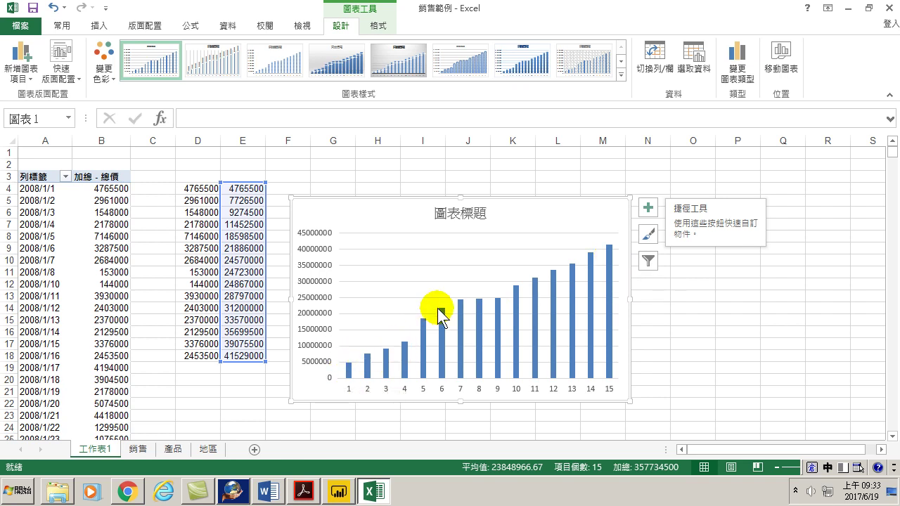
{"action": "mouse_move", "coordinate": [501, 304]}
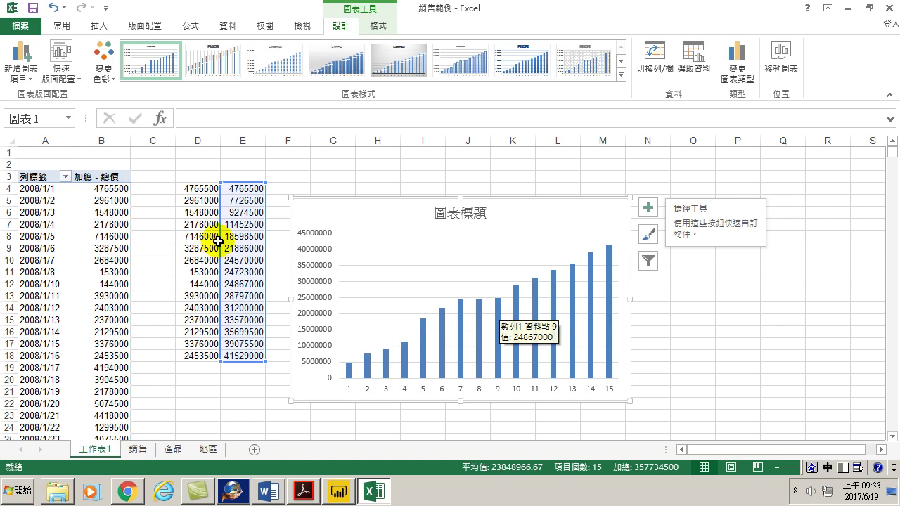
Step: Review the running total cells E5 and E4 against the daily amount in D5
{"action": "left_click", "coordinate": [243, 200]}
{"action": "left_click", "coordinate": [242, 187]}
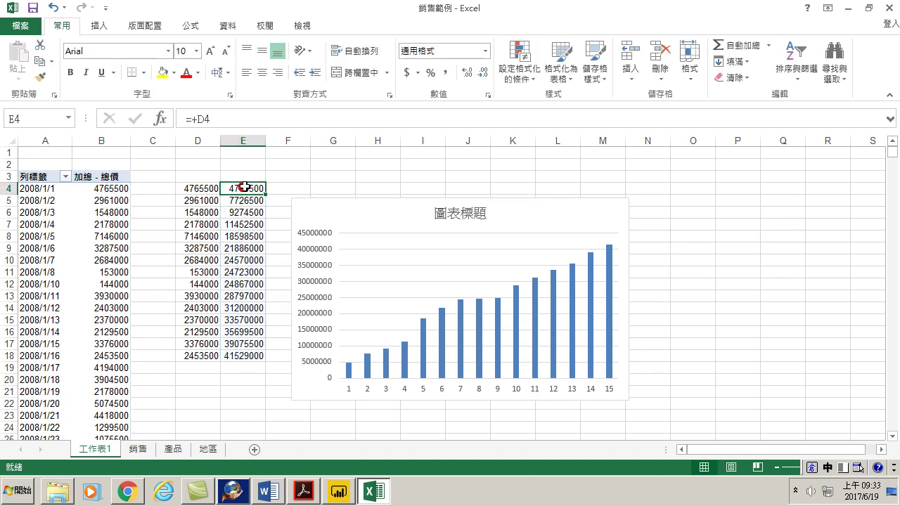
{"action": "left_click", "coordinate": [202, 200]}
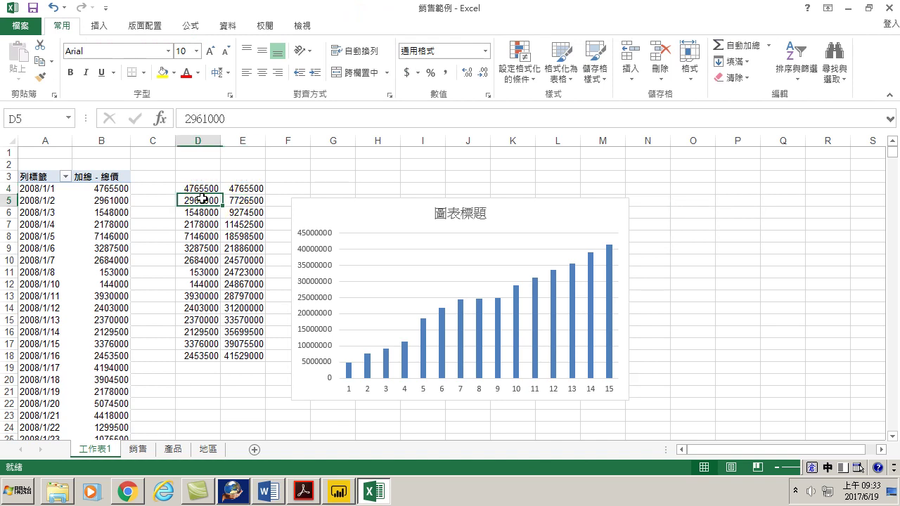
Step: Switch to Power BI Desktop and examine the FILTER and EARLIER part of the 累積銷售 column formula
{"action": "left_click", "coordinate": [341, 494]}
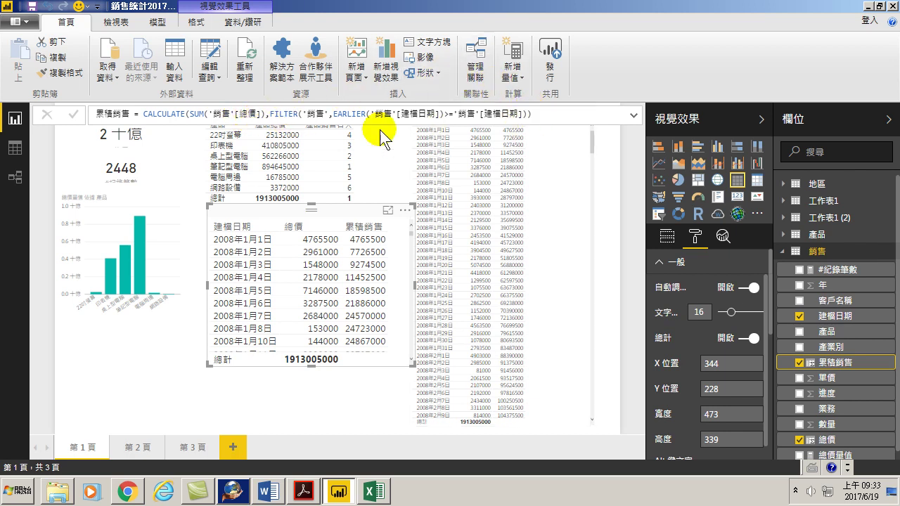
{"action": "left_click", "coordinate": [189, 115]}
{"action": "left_click_drag", "start_coordinate": [189, 115], "coordinate": [529, 112]}
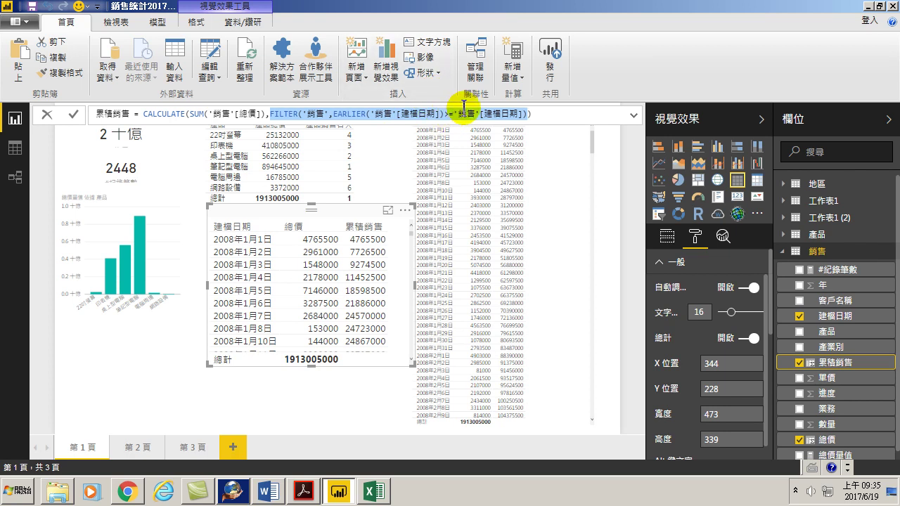
{"action": "left_click_drag", "start_coordinate": [520, 112], "coordinate": [527, 107]}
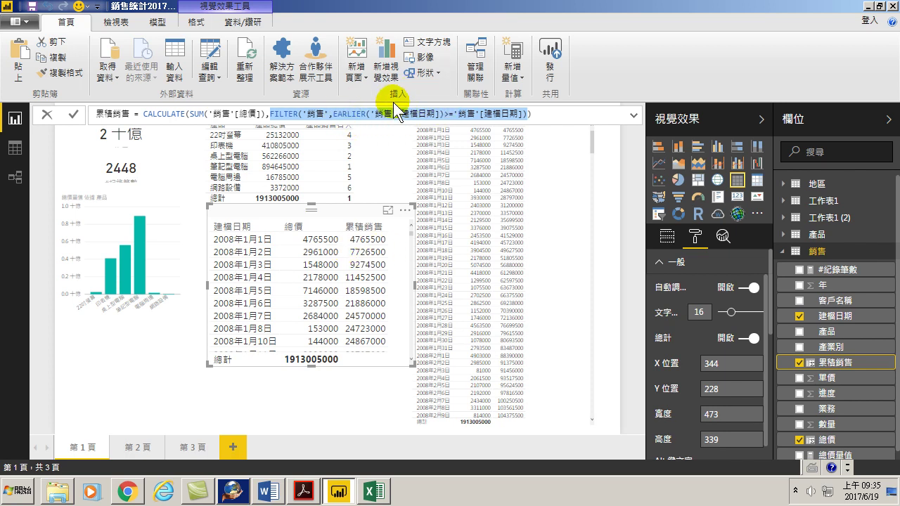
{"action": "left_click", "coordinate": [422, 118]}
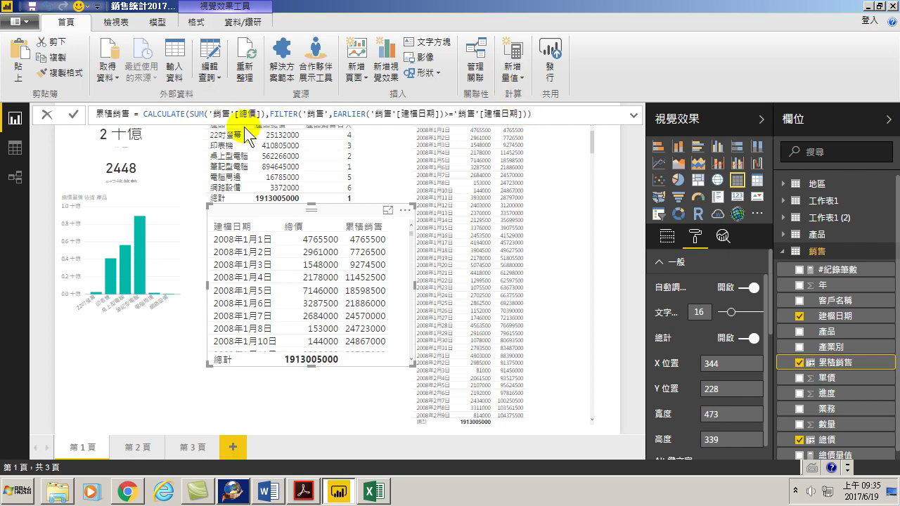
{"action": "left_click", "coordinate": [393, 267]}
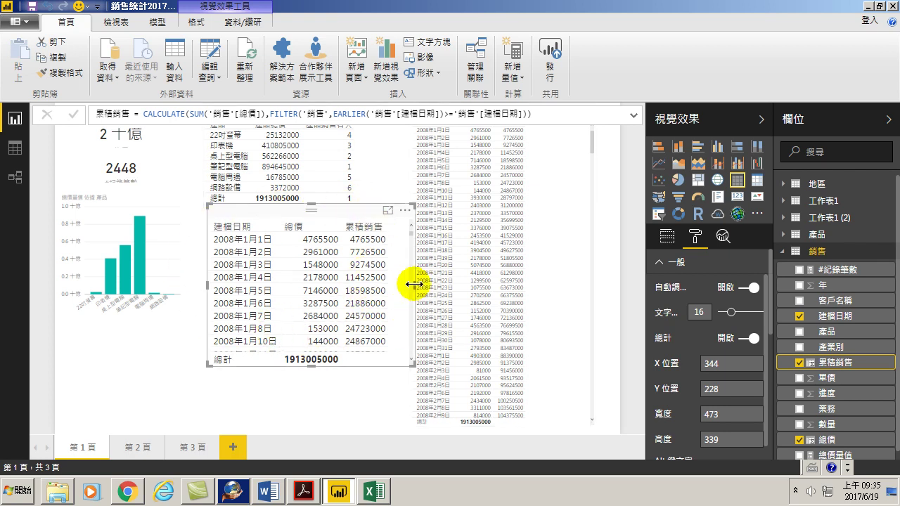
Step: Delete the long small-text daily sales table on the right side of the report page and leave nothing selected
{"action": "left_click", "coordinate": [514, 212]}
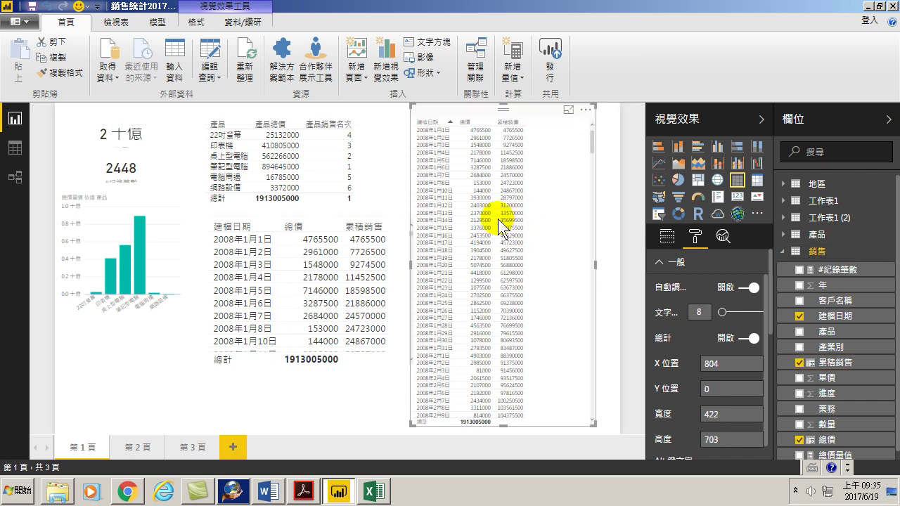
{"action": "key", "text": "Delete"}
{"action": "left_click", "coordinate": [512, 186]}
{"action": "left_click", "coordinate": [501, 207]}
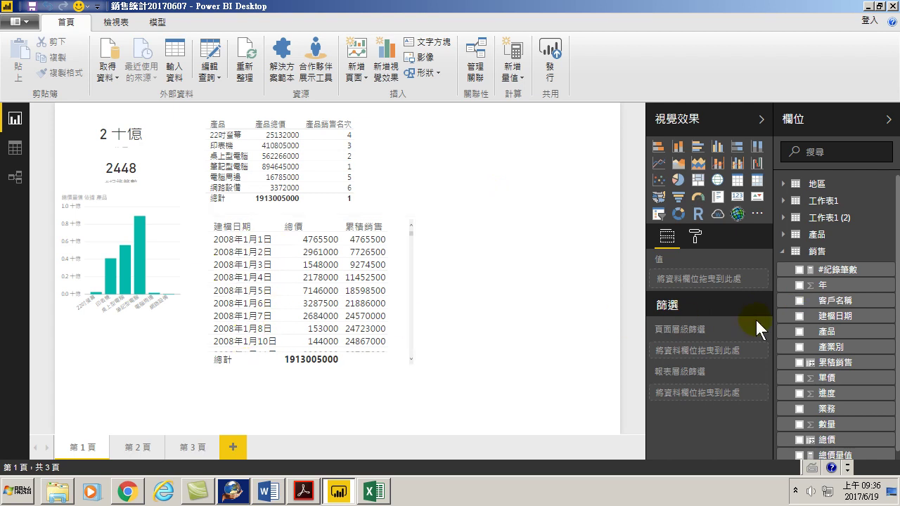
Step: Create a new visual from 建檔日期 of the 銷售 table, move it to the page's empty right area and enlarge it to fill the space
{"action": "left_click", "coordinate": [800, 316]}
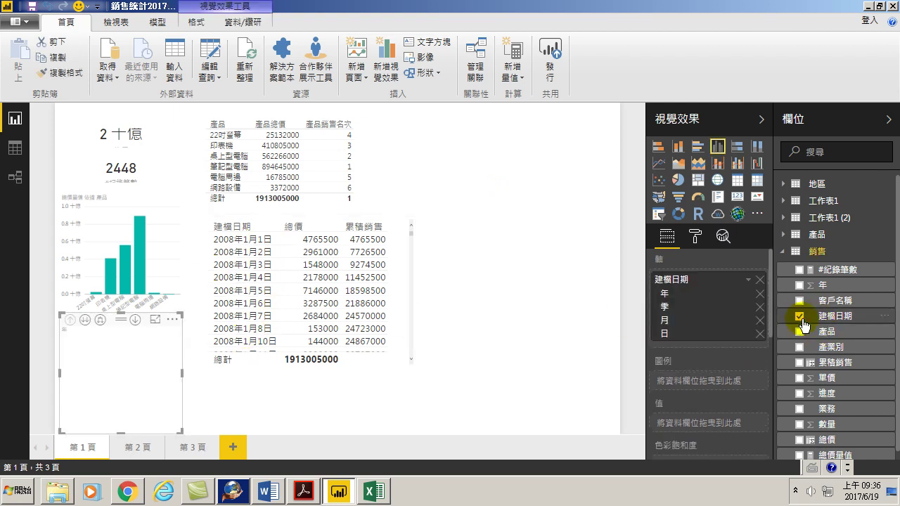
{"action": "left_click_drag", "start_coordinate": [113, 318], "coordinate": [478, 114]}
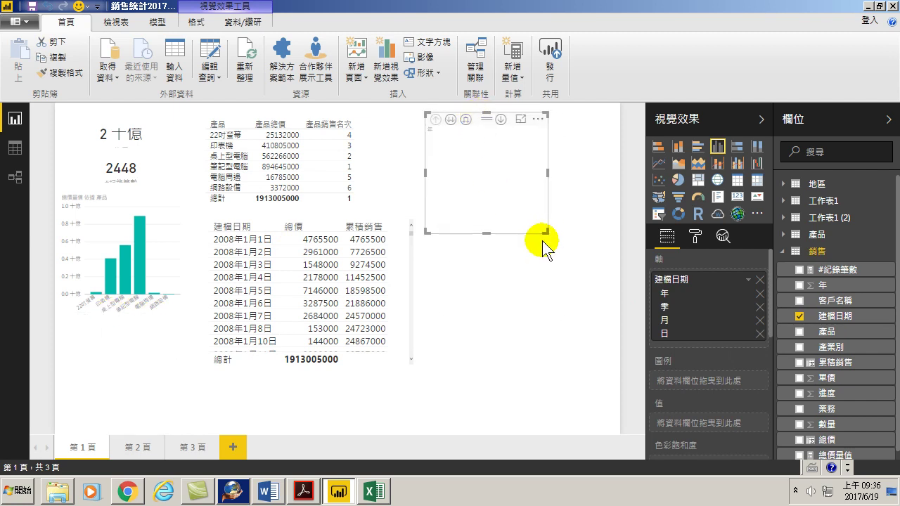
{"action": "left_click_drag", "start_coordinate": [543, 230], "coordinate": [617, 431]}
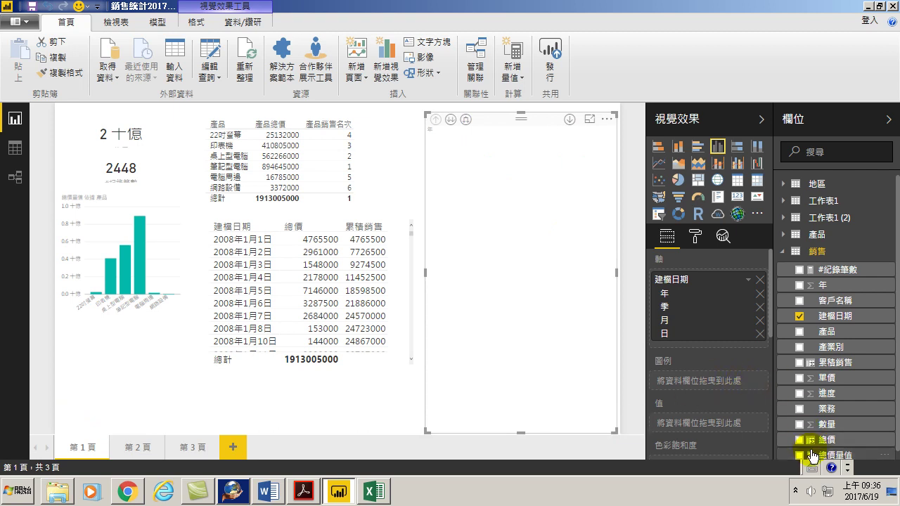
Step: Change the new visual to a table and add 總價 to its values
{"action": "left_click", "coordinate": [736, 182]}
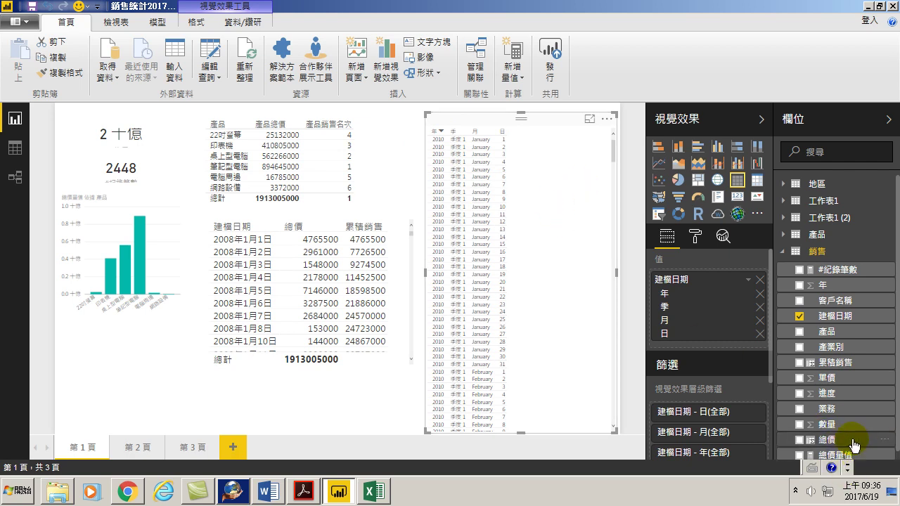
{"action": "left_click", "coordinate": [799, 440]}
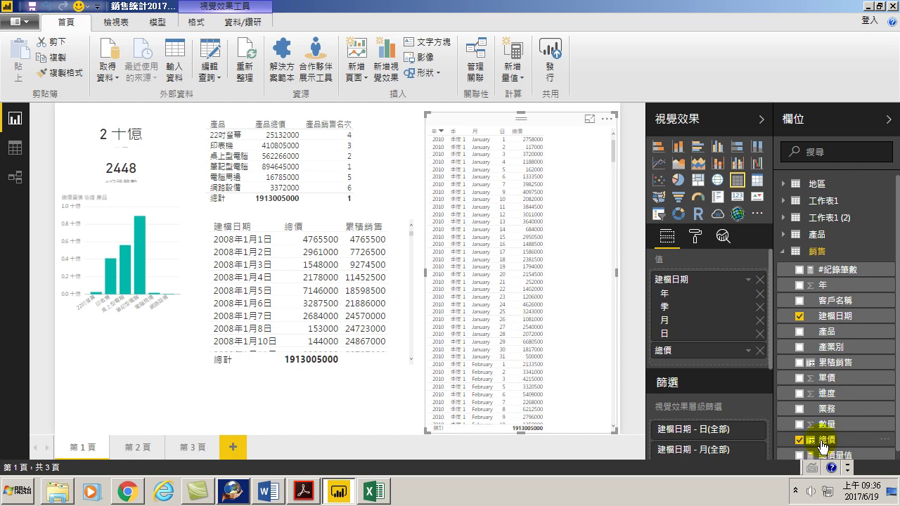
Step: Examine the 銷售 table's rows in Data view, comparing 總價 with 累積銷售, and return to the report
{"action": "left_click", "coordinate": [14, 150]}
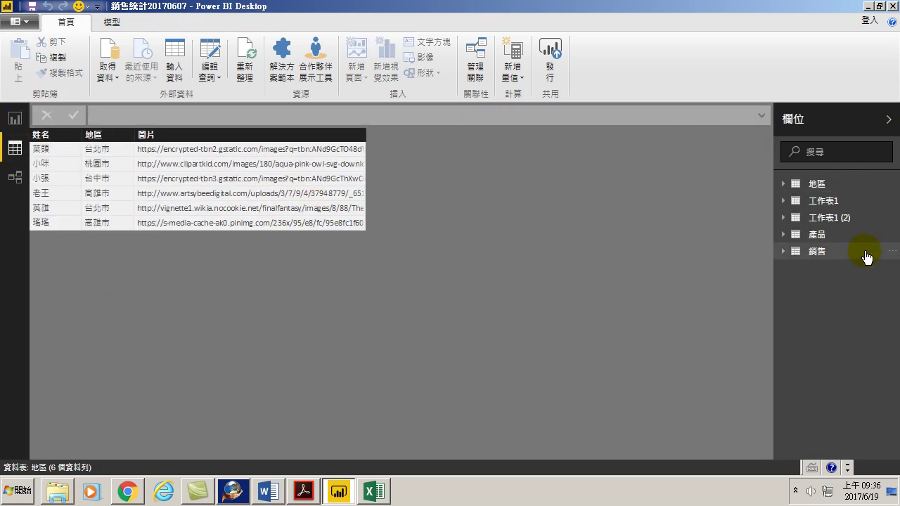
{"action": "left_click", "coordinate": [819, 253]}
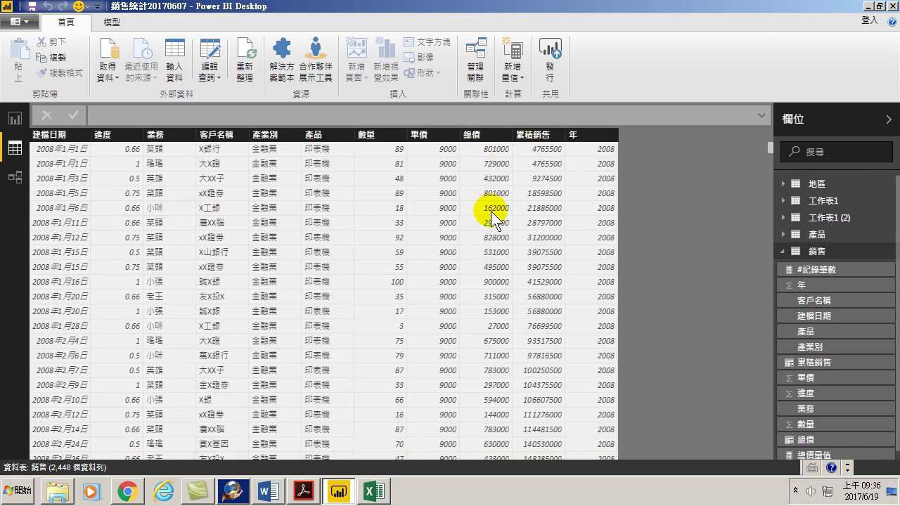
{"action": "left_click", "coordinate": [14, 118]}
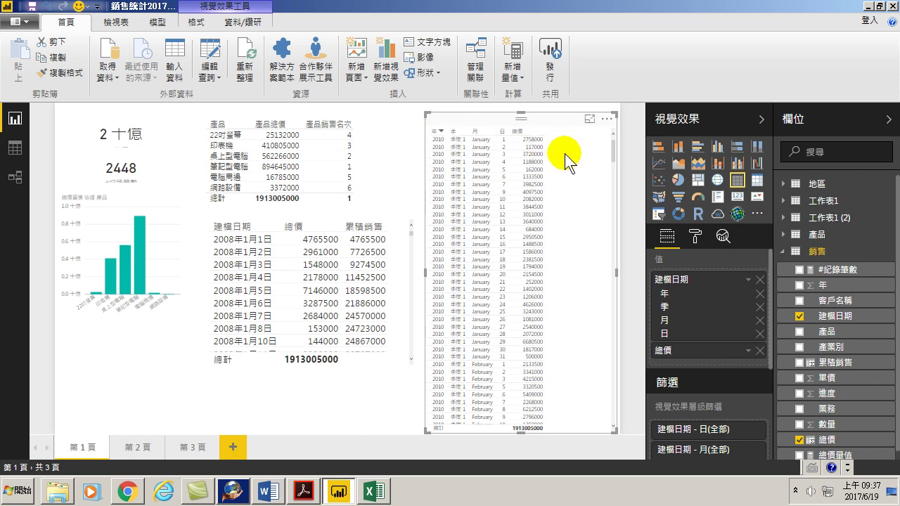
Step: Sort the new table by year in ascending order and compare its daily totals with the Excel PivotTable
{"action": "left_click", "coordinate": [440, 130]}
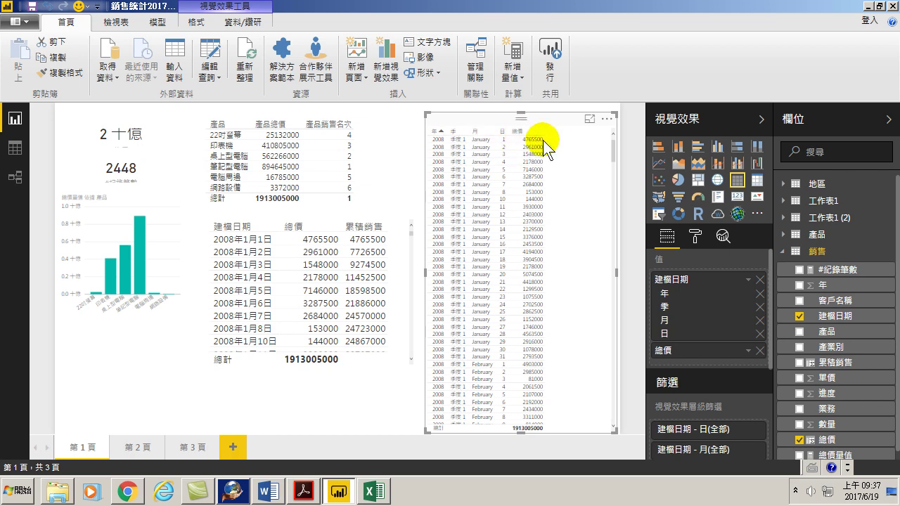
{"action": "left_click", "coordinate": [373, 490]}
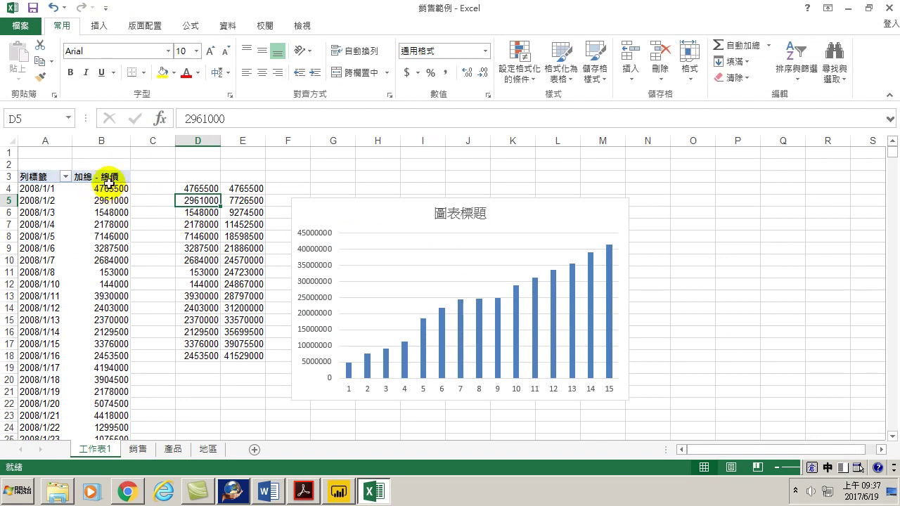
{"action": "left_click", "coordinate": [848, 8]}
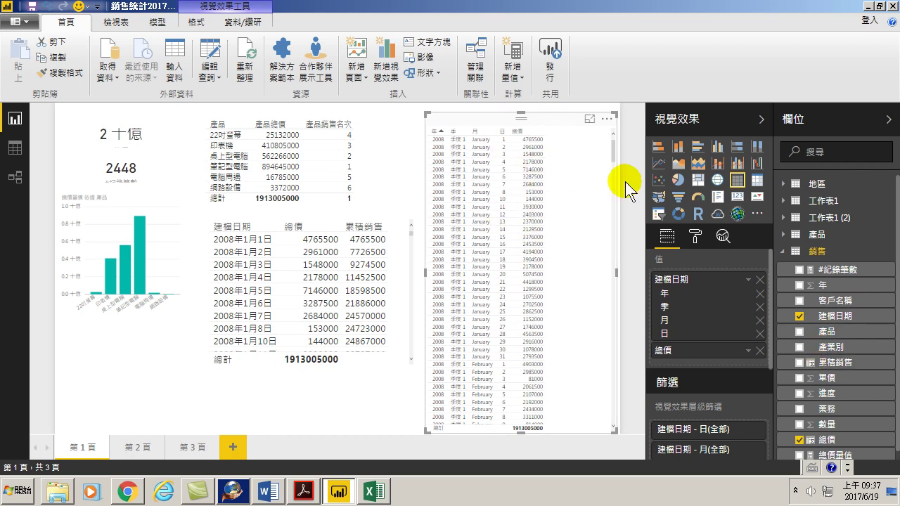
Step: Add 累積銷售 to the new table and show 建檔日期 as a plain date instead of the date hierarchy
{"action": "left_click", "coordinate": [800, 363]}
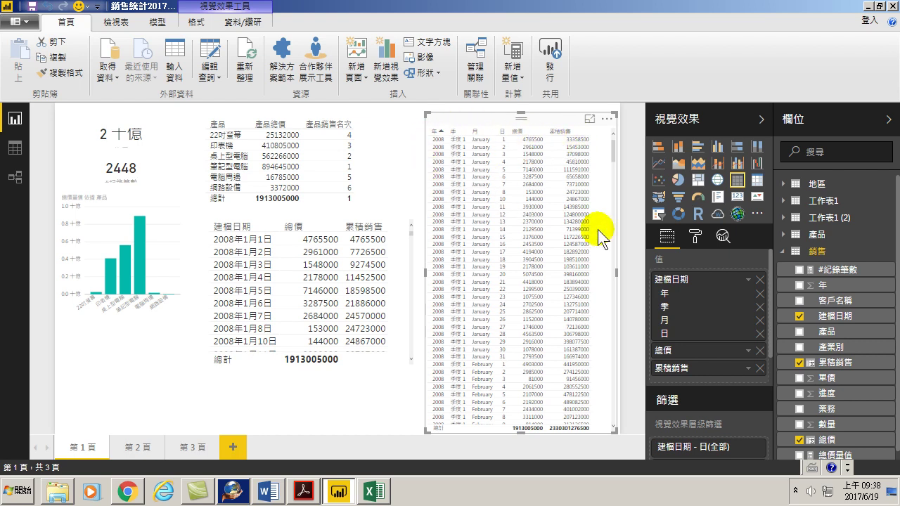
{"action": "left_click", "coordinate": [748, 280]}
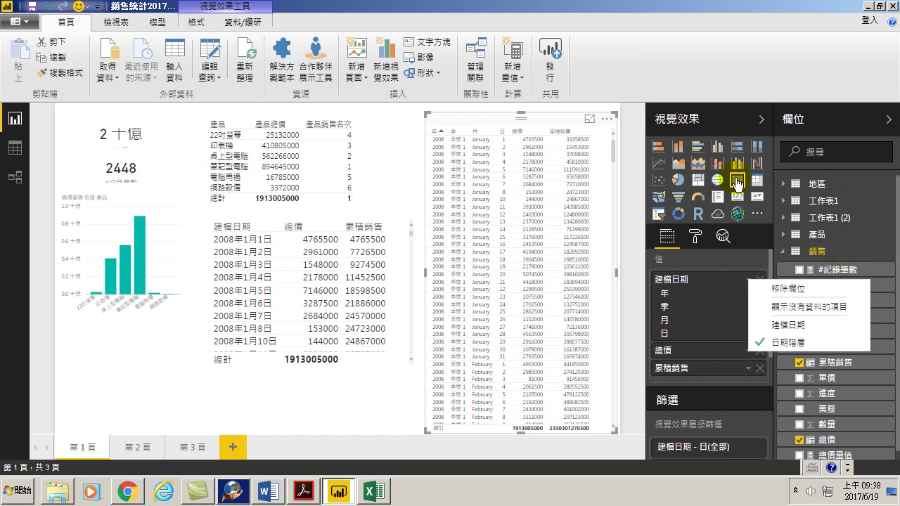
{"action": "left_click", "coordinate": [787, 327]}
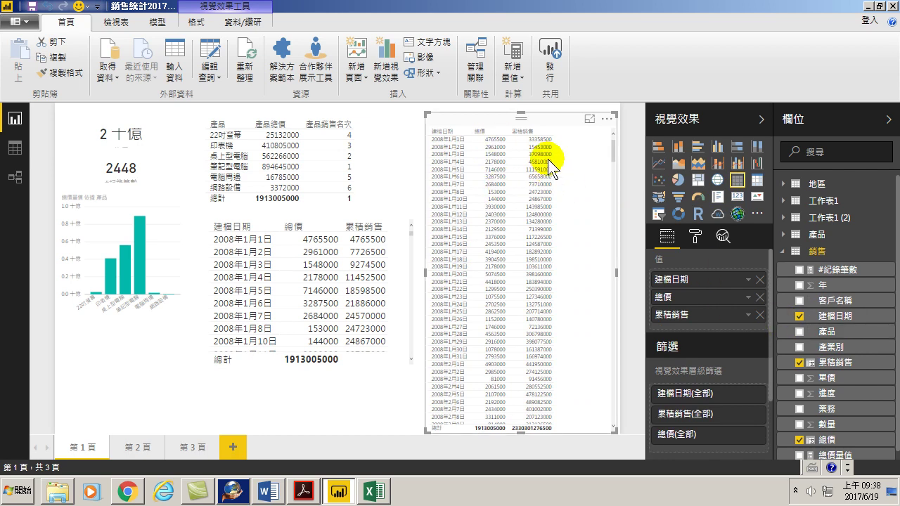
Step: Try showing the new table's 建檔日期 as 日期階層 and switch it back to the plain date
{"action": "left_click", "coordinate": [455, 146]}
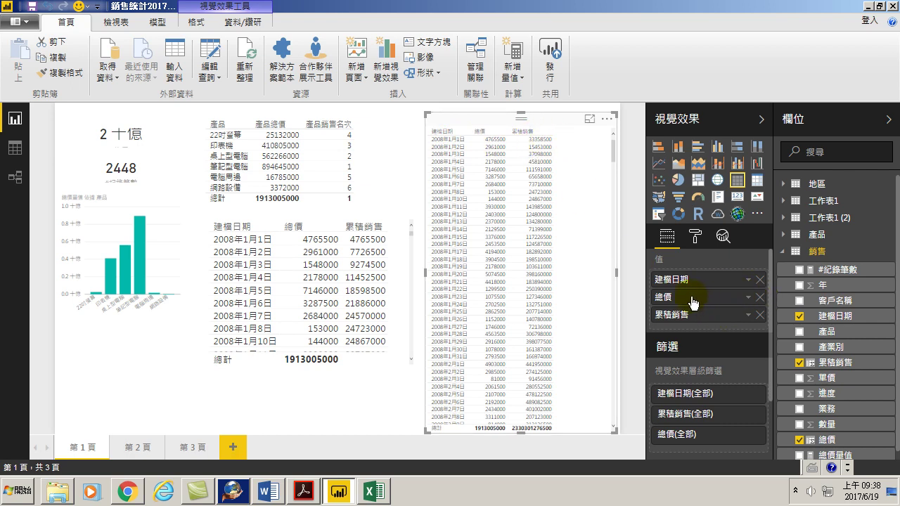
{"action": "left_click", "coordinate": [748, 281]}
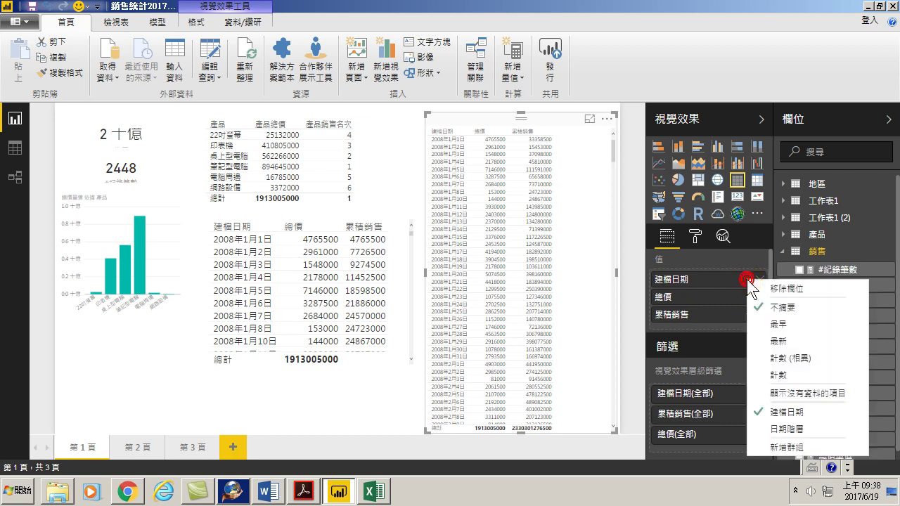
{"action": "left_click", "coordinate": [783, 428]}
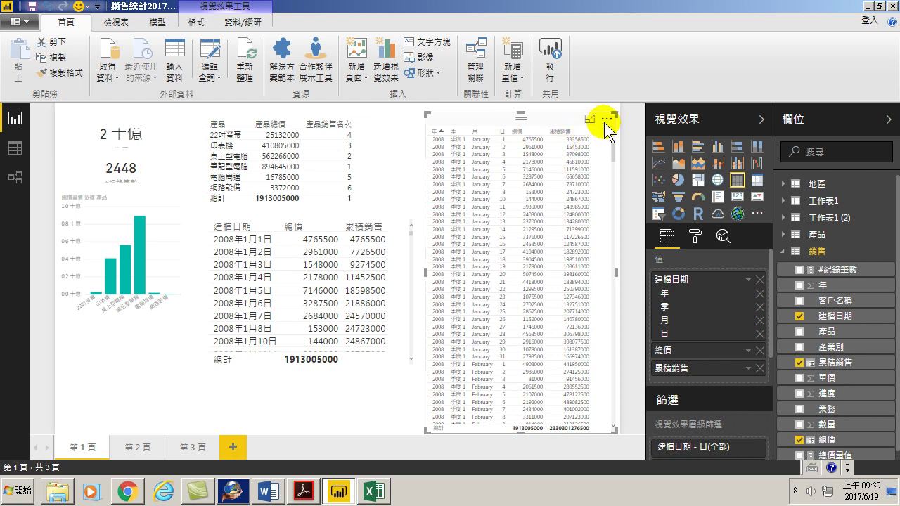
{"action": "left_click", "coordinate": [748, 279]}
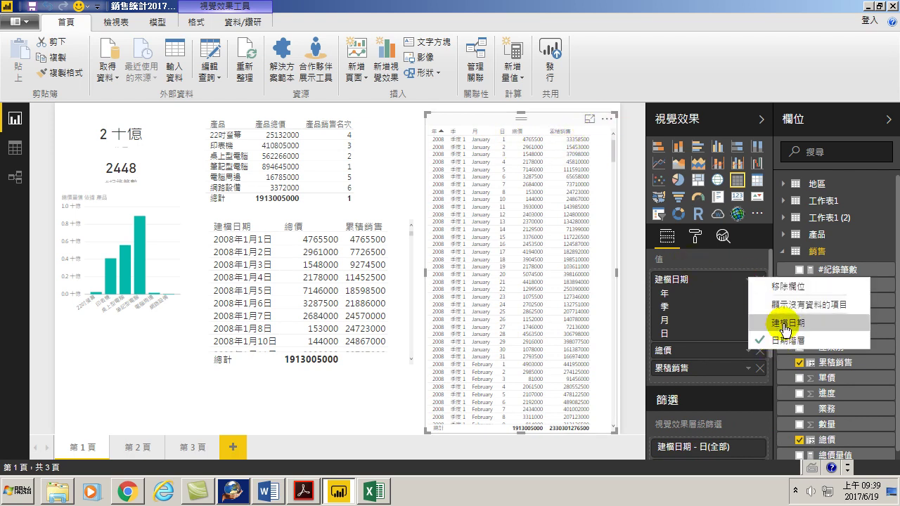
{"action": "left_click", "coordinate": [781, 323]}
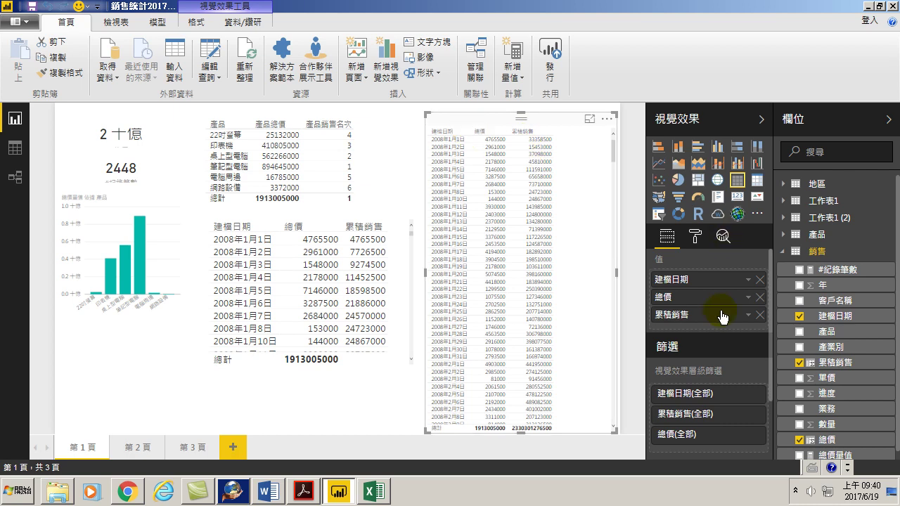
Step: Try setting the new table's 累積銷售 to 不摘要 and undo the change
{"action": "left_click", "coordinate": [748, 314]}
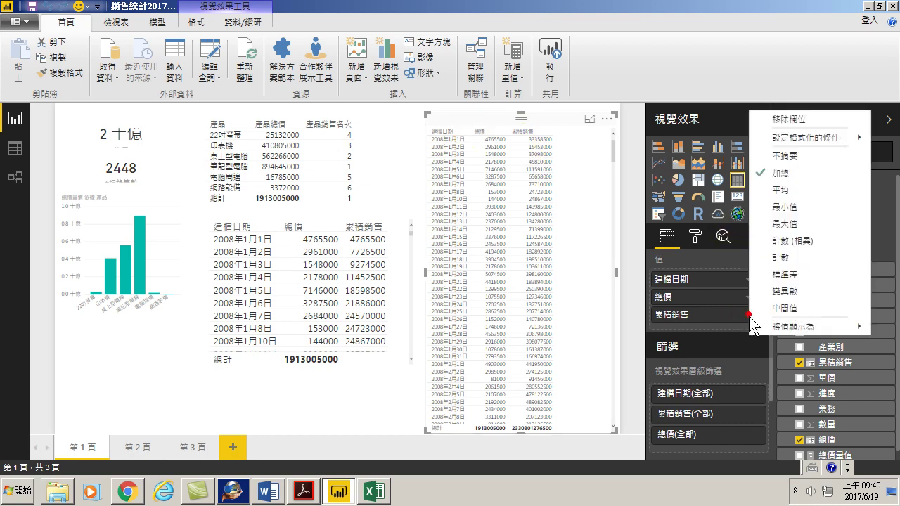
{"action": "left_click", "coordinate": [785, 155]}
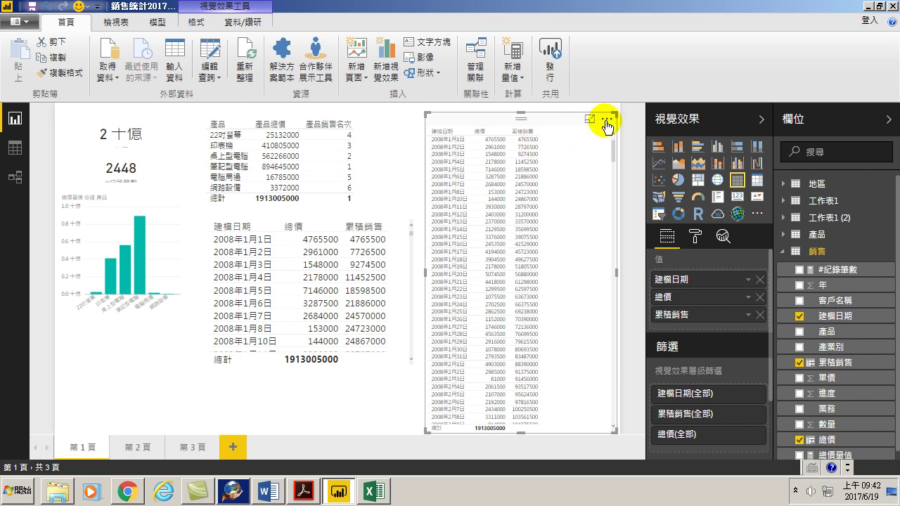
{"action": "left_click", "coordinate": [64, 6]}
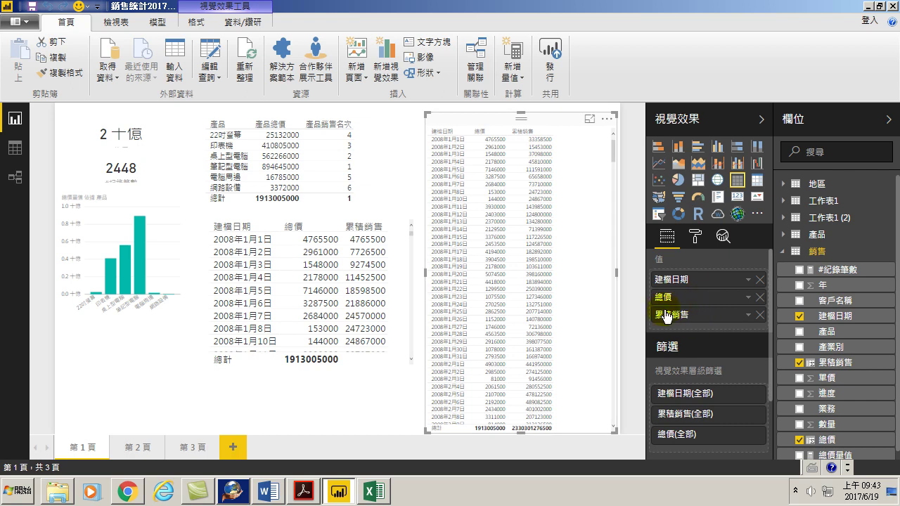
Step: Open the summarization options of 累積銷售, and in Excel's 銷售 sheet select the 2008/1/1 dates and 總價 values and widen the 總價 column
{"action": "left_click", "coordinate": [749, 315]}
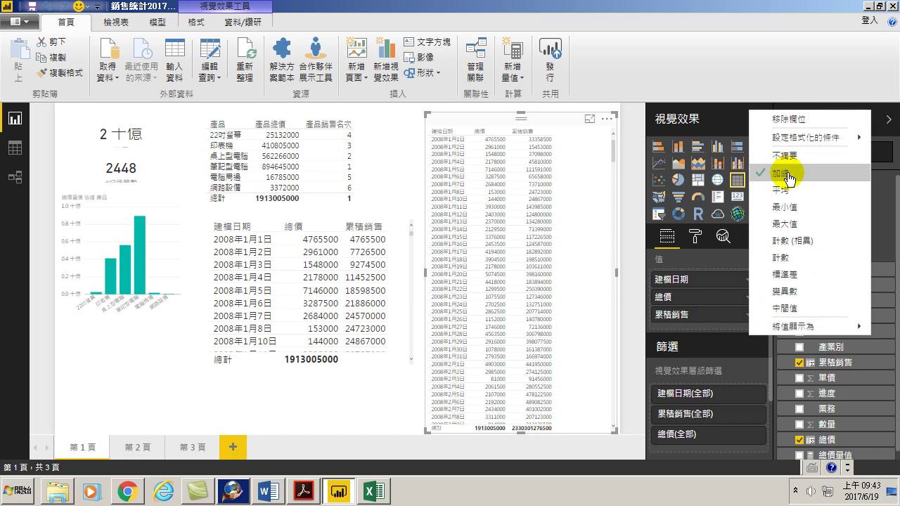
{"action": "left_click", "coordinate": [373, 492]}
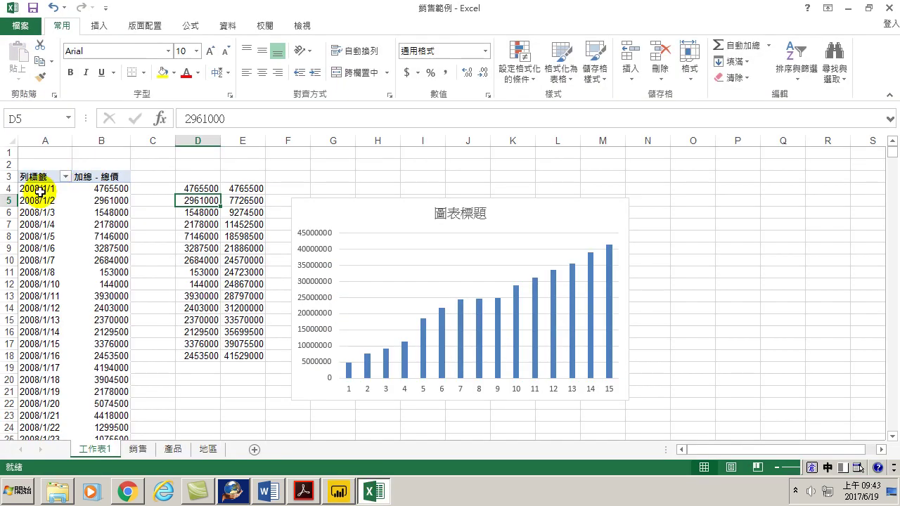
{"action": "left_click", "coordinate": [40, 190]}
{"action": "left_click", "coordinate": [137, 447]}
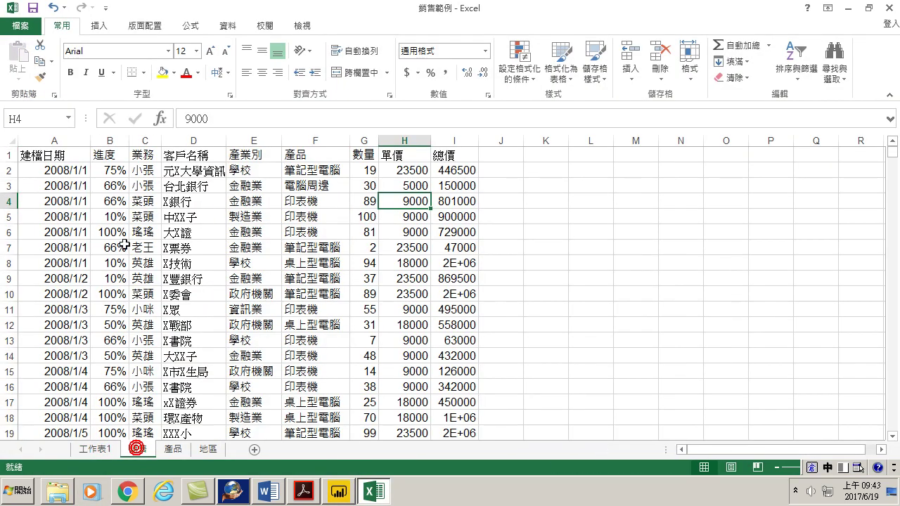
{"action": "left_click_drag", "start_coordinate": [64, 169], "coordinate": [62, 264]}
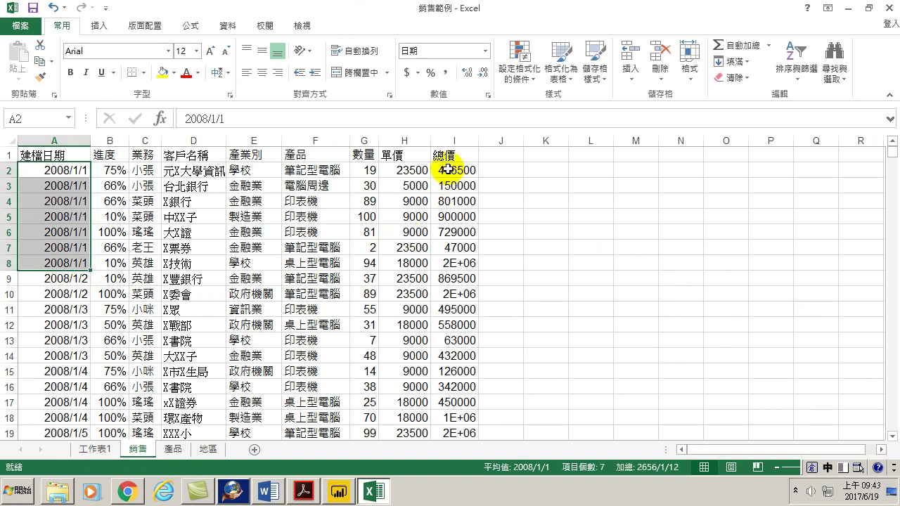
{"action": "left_click_drag", "start_coordinate": [467, 170], "coordinate": [445, 273]}
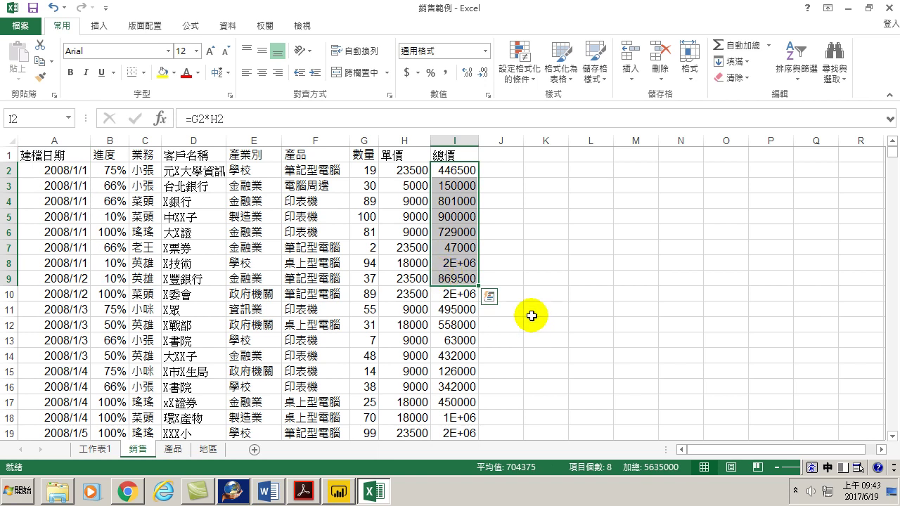
{"action": "left_click_drag", "start_coordinate": [478, 141], "coordinate": [503, 145]}
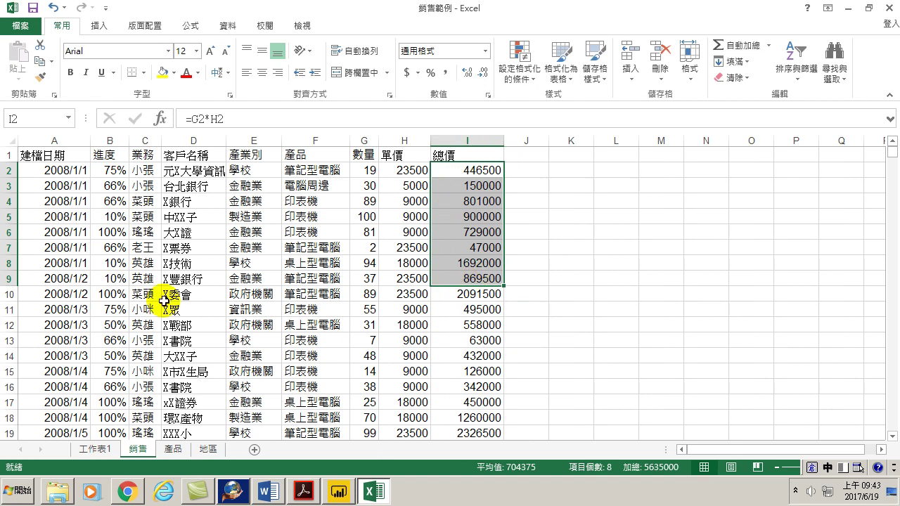
Step: Examine the accumulating 總價 sums of the 2008/1/1 rows by selecting ranges that start at I2 and extend to I8
{"action": "left_click", "coordinate": [473, 170]}
{"action": "left_click_drag", "start_coordinate": [473, 170], "coordinate": [471, 263]}
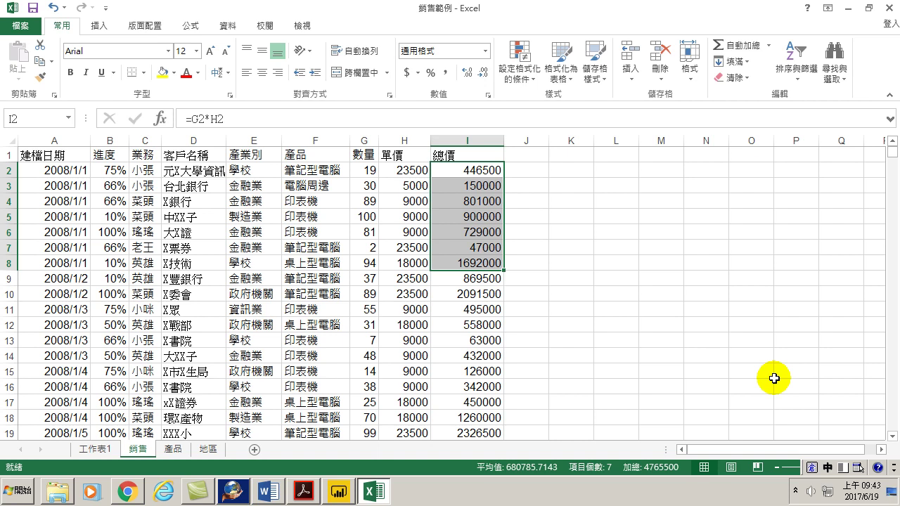
{"action": "left_click_drag", "start_coordinate": [462, 169], "coordinate": [471, 232]}
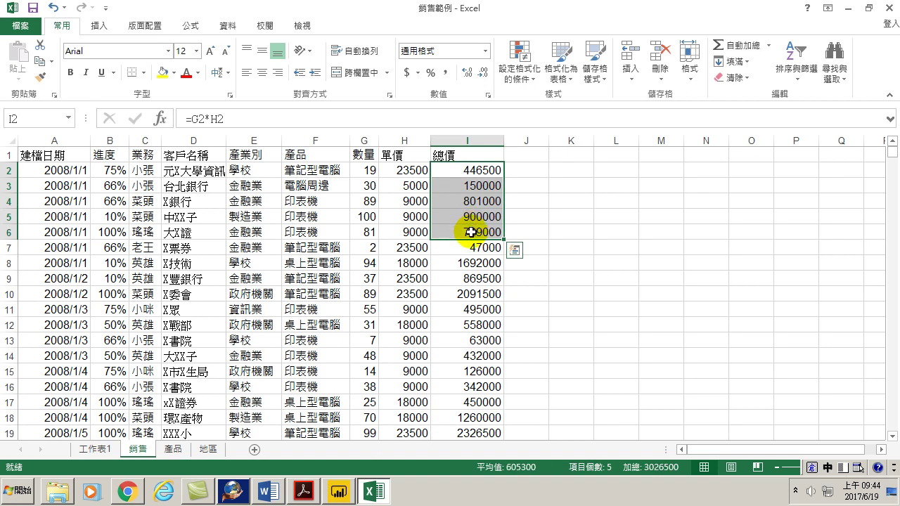
{"action": "left_click_drag", "start_coordinate": [471, 170], "coordinate": [476, 246]}
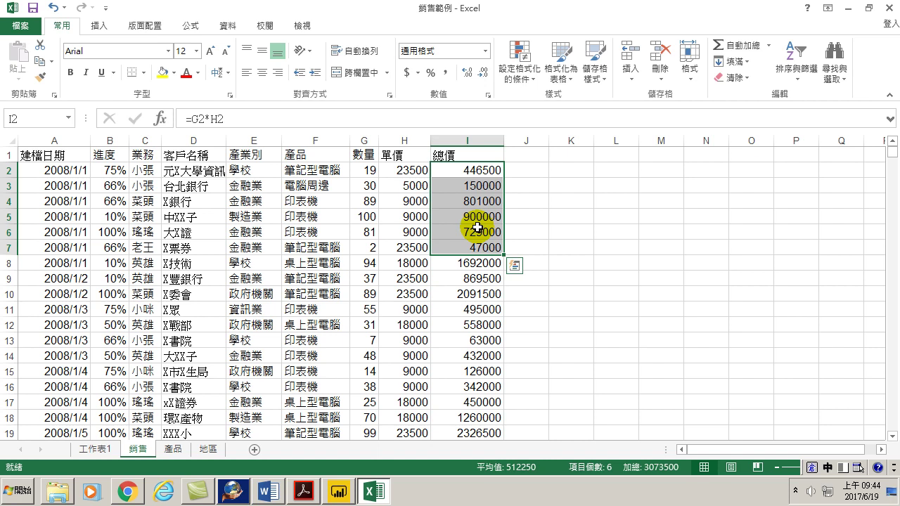
{"action": "left_click_drag", "start_coordinate": [473, 167], "coordinate": [481, 264]}
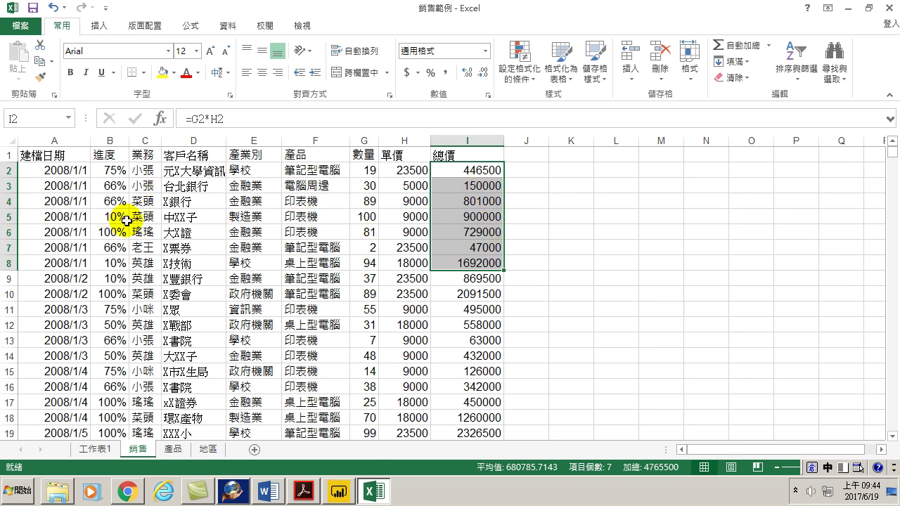
Step: Return to Power BI, set the new table's 累積銷售 to 不摘要 and show 建檔日期 as 日期階層
{"action": "left_click", "coordinate": [849, 10]}
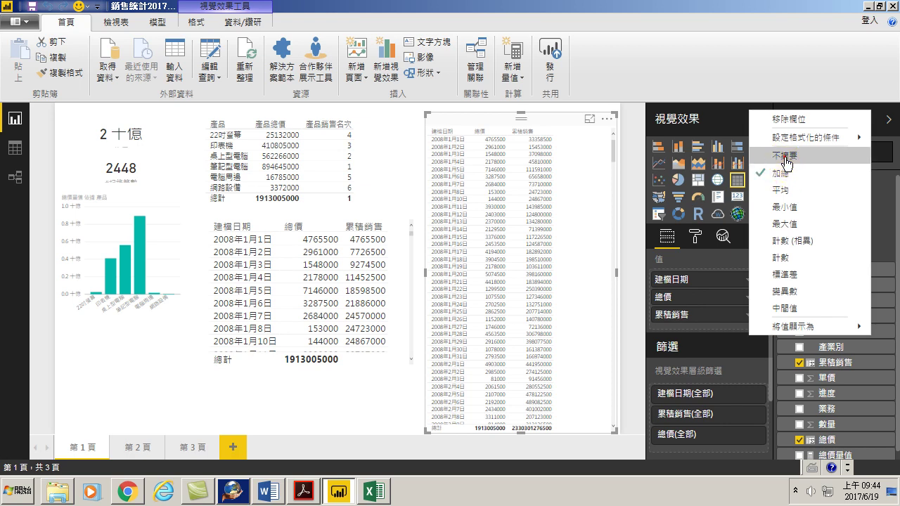
{"action": "left_click", "coordinate": [816, 155]}
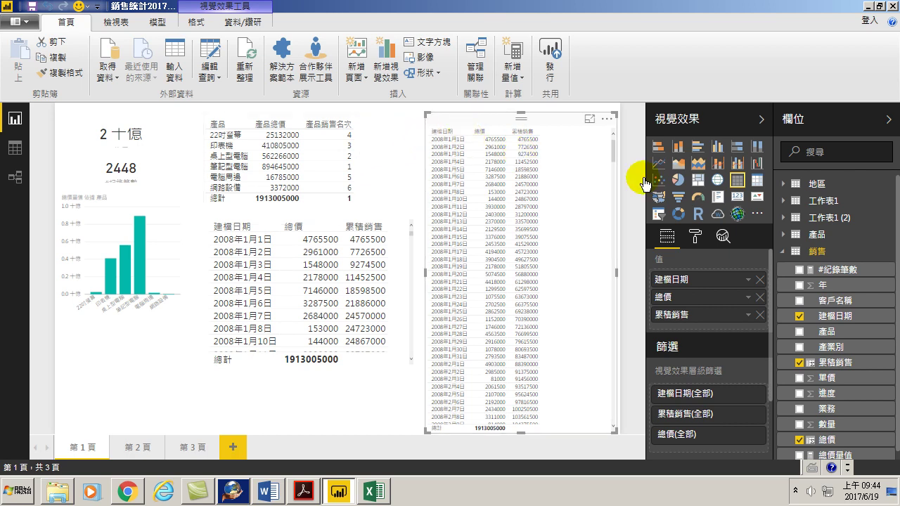
{"action": "left_click", "coordinate": [747, 280]}
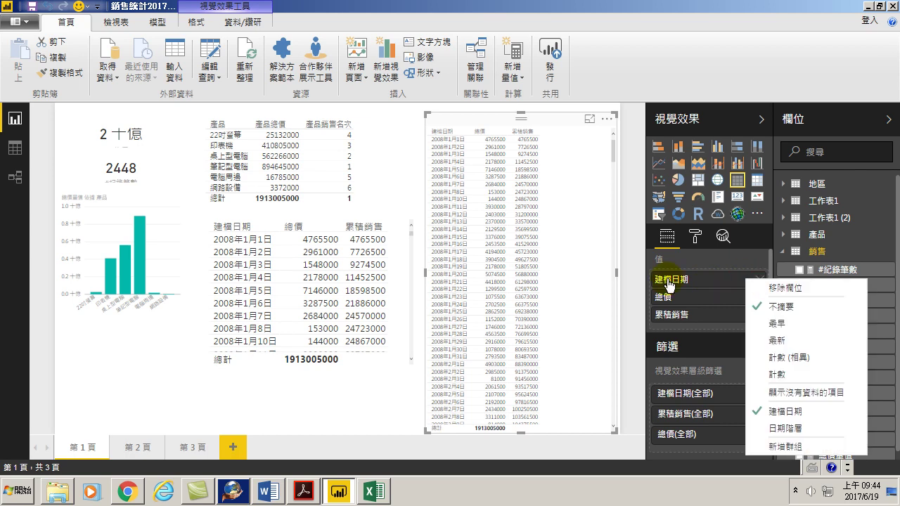
{"action": "left_click", "coordinate": [789, 427]}
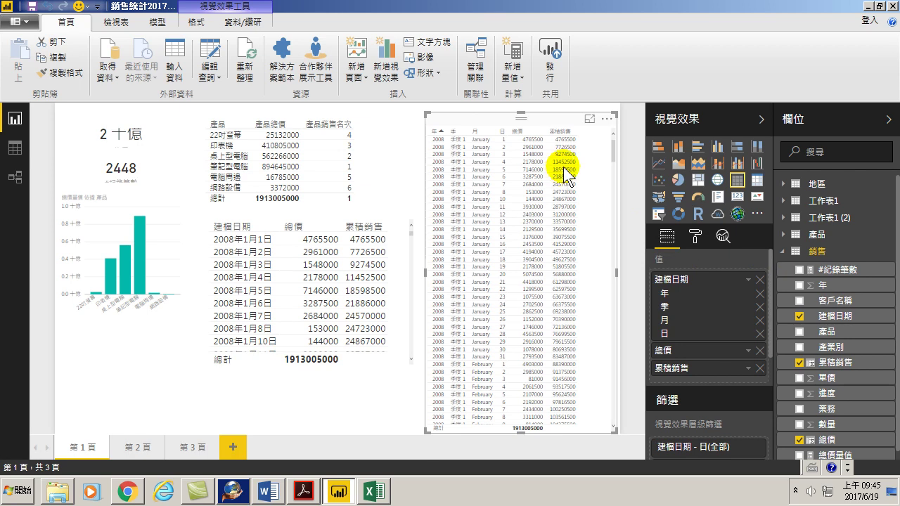
Step: Remove the 日 and 月 levels of 建檔日期 from the new table, keeping 年 and 季
{"action": "left_click", "coordinate": [748, 368]}
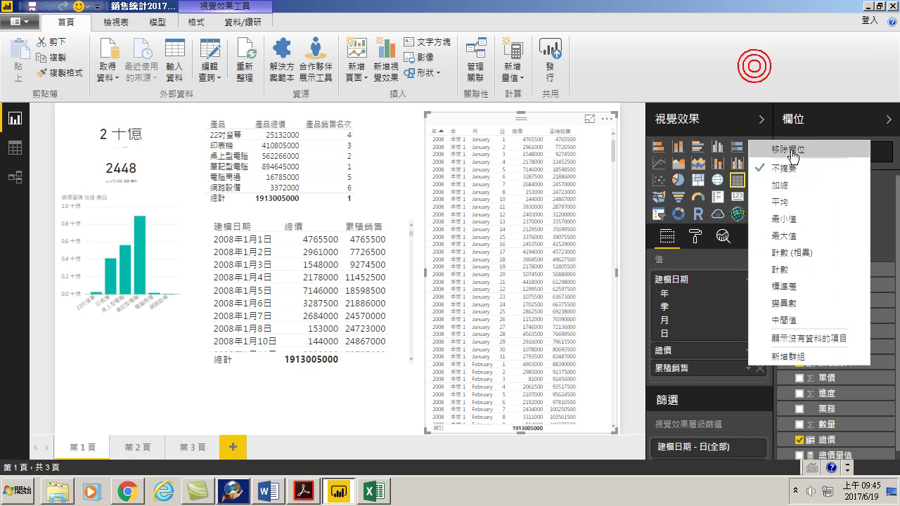
{"action": "left_click", "coordinate": [826, 128]}
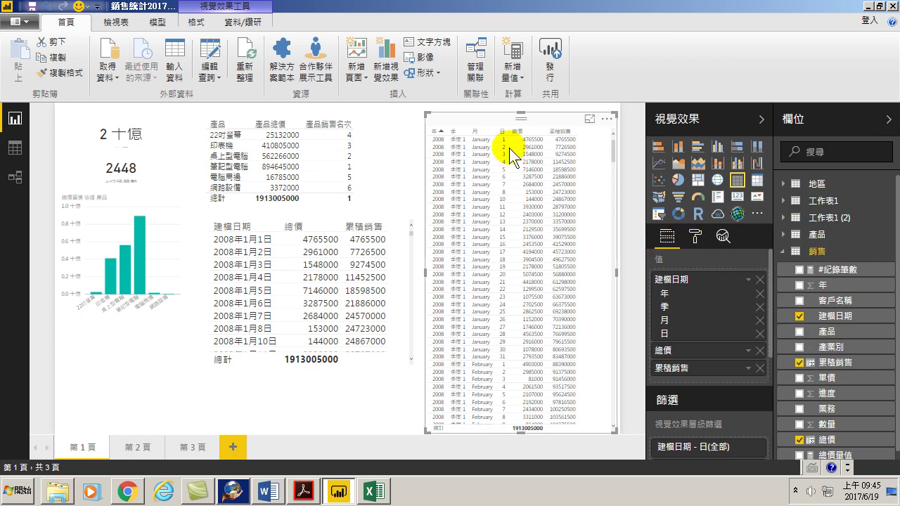
{"action": "left_click", "coordinate": [759, 335]}
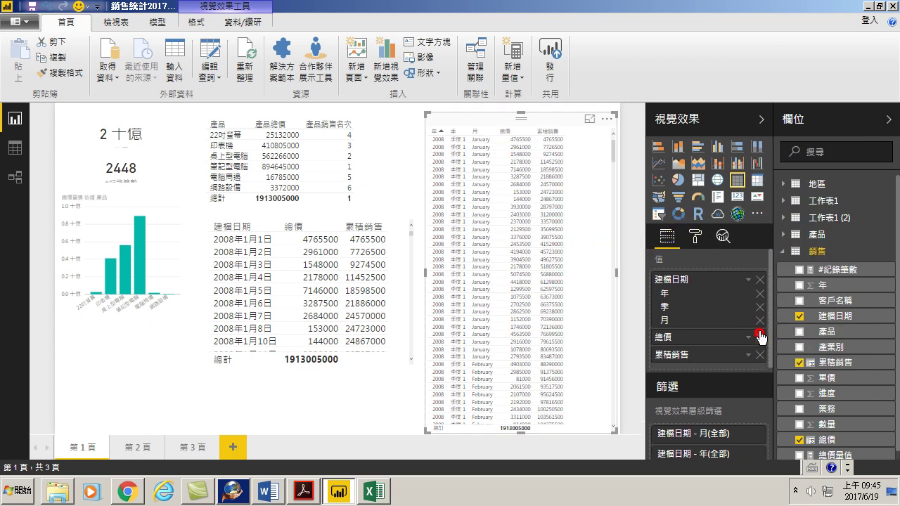
{"action": "left_click", "coordinate": [759, 321]}
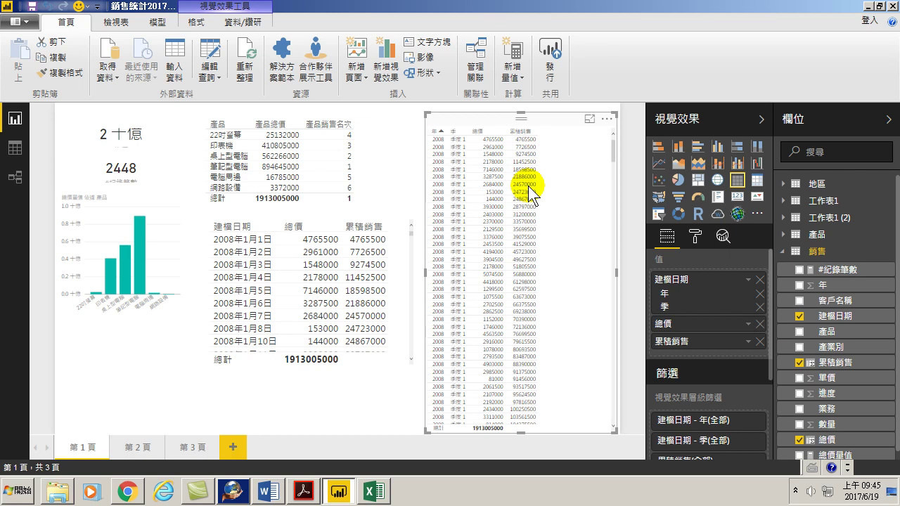
Step: Switch to Excel's 工作表1 and group the PivotTable's 建檔日期 dates by 季 and 年 to review the quarterly 總價 totals
{"action": "left_click", "coordinate": [375, 492]}
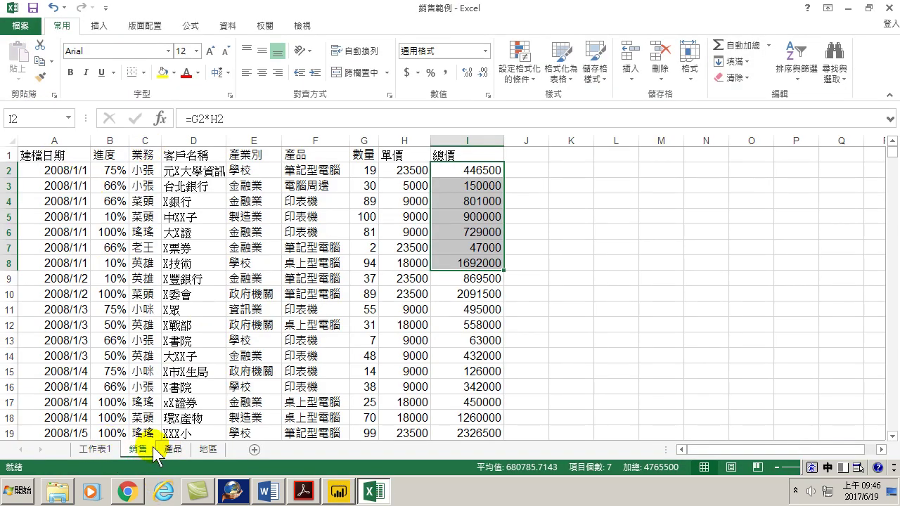
{"action": "left_click", "coordinate": [95, 448]}
{"action": "left_click", "coordinate": [71, 219]}
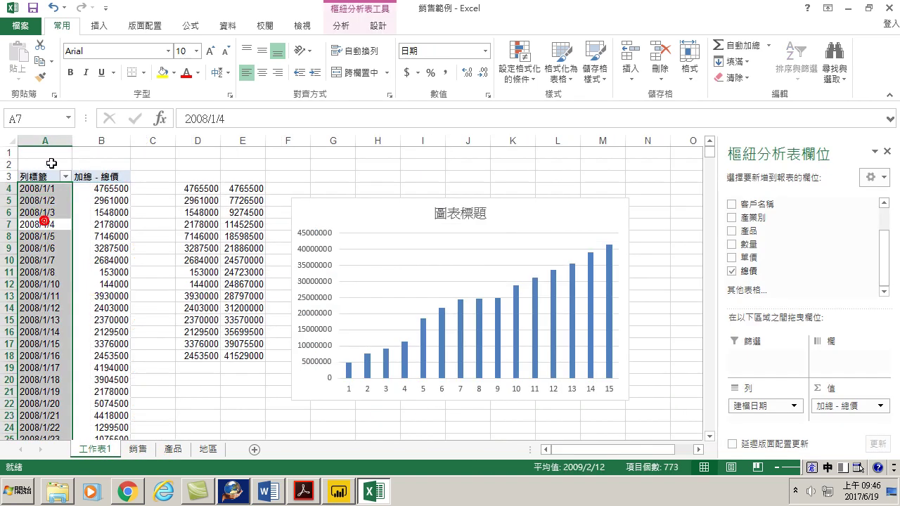
{"action": "left_click", "coordinate": [49, 190]}
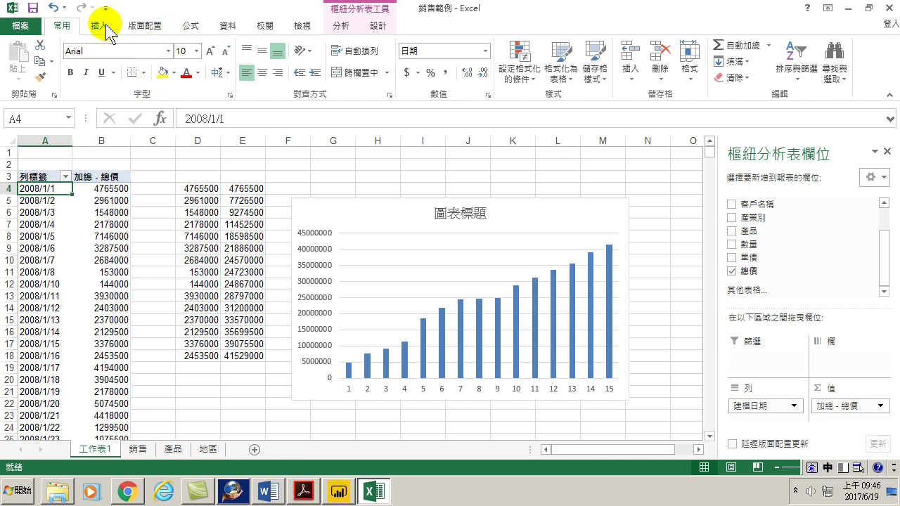
{"action": "left_click", "coordinate": [343, 25]}
{"action": "left_click", "coordinate": [271, 45]}
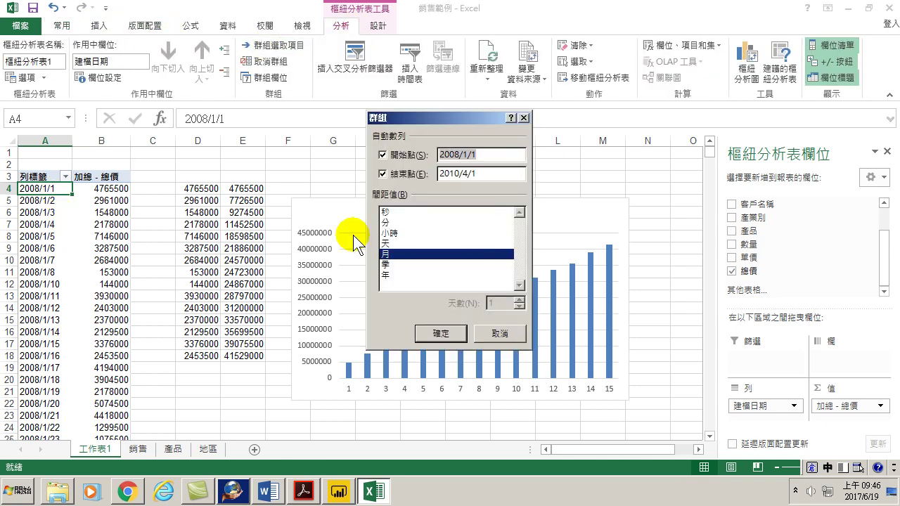
{"action": "left_click", "coordinate": [390, 265]}
{"action": "left_click", "coordinate": [390, 275]}
{"action": "left_click", "coordinate": [390, 253]}
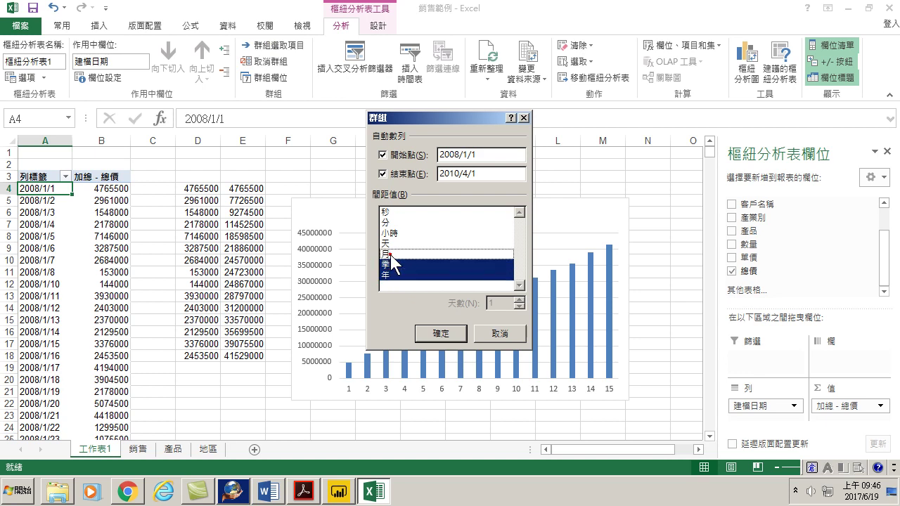
{"action": "left_click", "coordinate": [441, 334]}
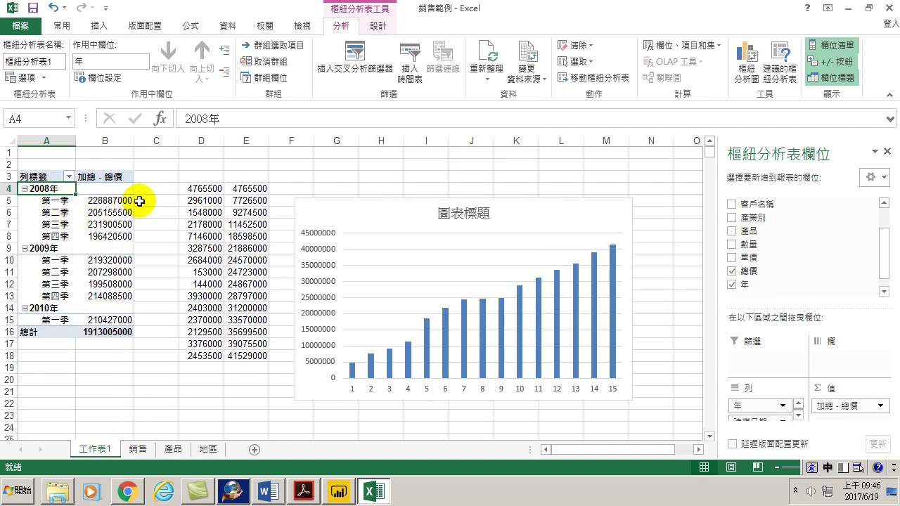
{"action": "left_click", "coordinate": [138, 200]}
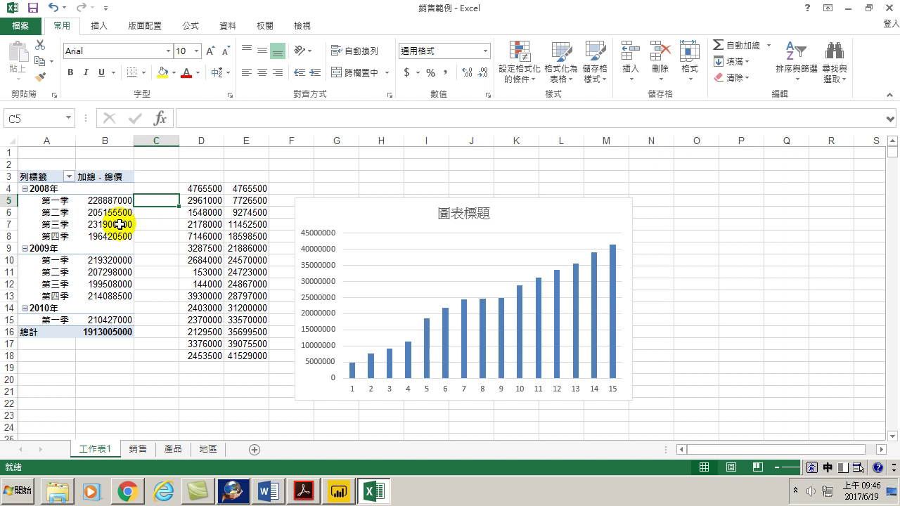
{"action": "mouse_move", "coordinate": [119, 224]}
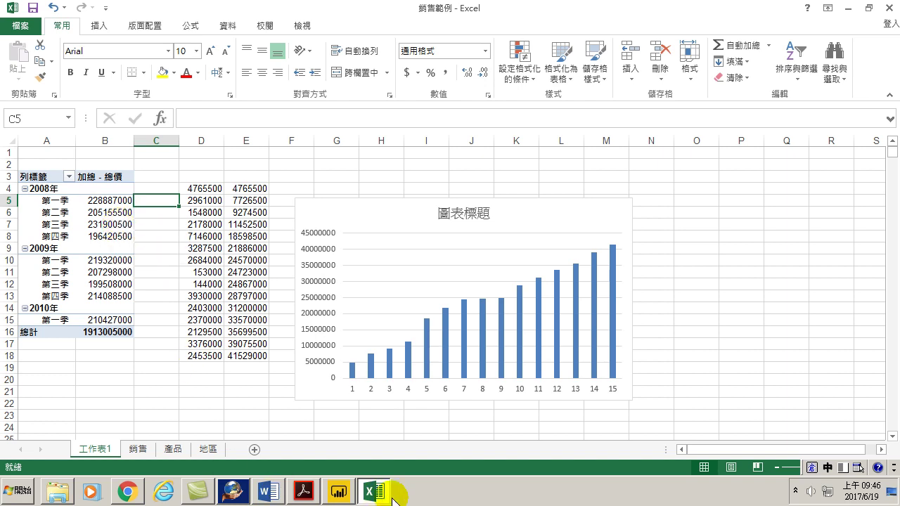
{"action": "mouse_move", "coordinate": [352, 498]}
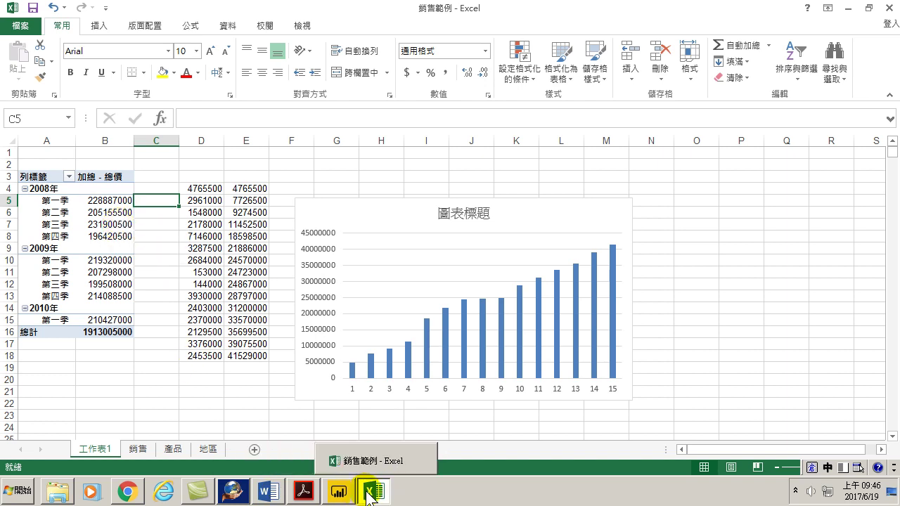
Step: Switch to Power BI and review the summarization options of 累積銷售 in the daily 建檔日期 table, keeping 不摘要
{"action": "left_click", "coordinate": [339, 492]}
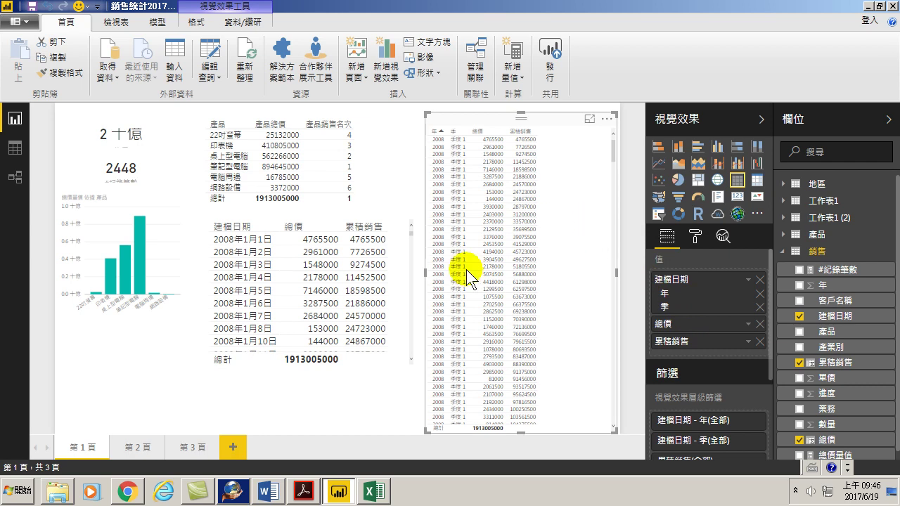
{"action": "left_click", "coordinate": [351, 286]}
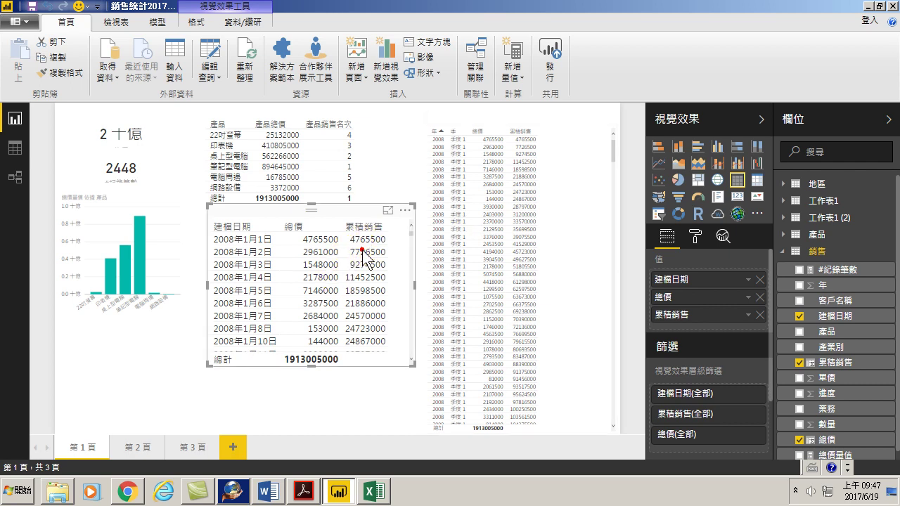
{"action": "left_click", "coordinate": [745, 313]}
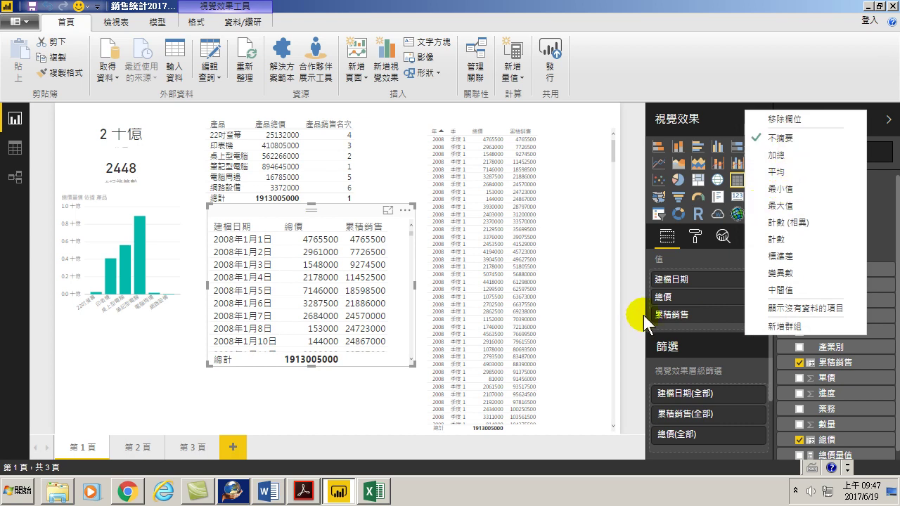
{"action": "left_click", "coordinate": [393, 285]}
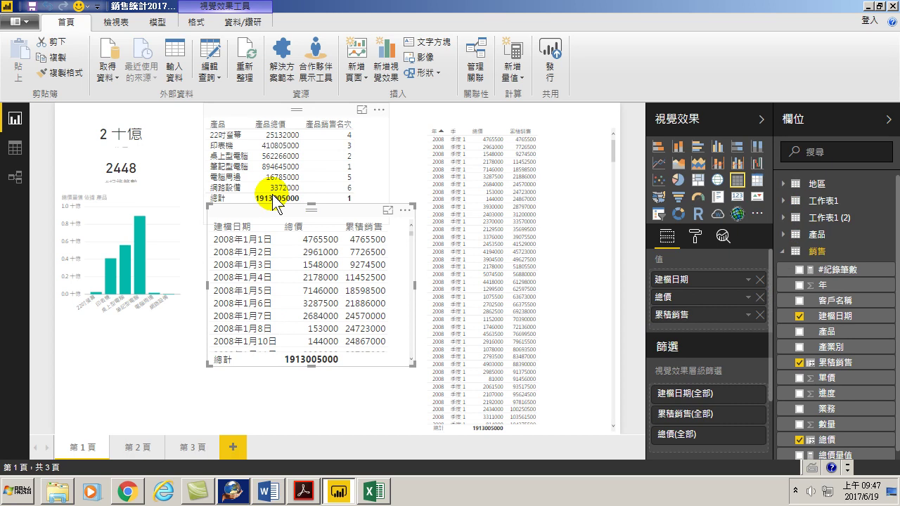
Step: Examine the 一般 text size settings of the daily cumulative table and the product ranking table, and return to the field settings
{"action": "left_click", "coordinate": [694, 236]}
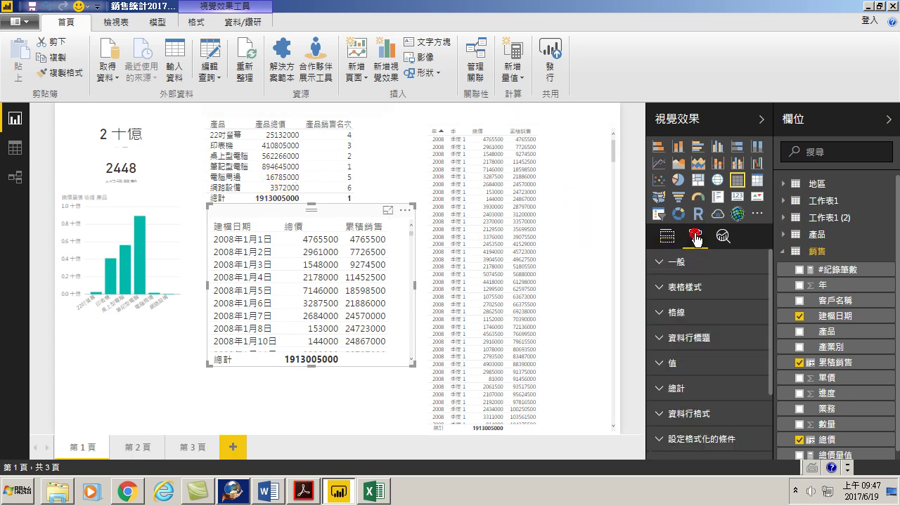
{"action": "left_click", "coordinate": [657, 262]}
{"action": "left_click", "coordinate": [731, 314]}
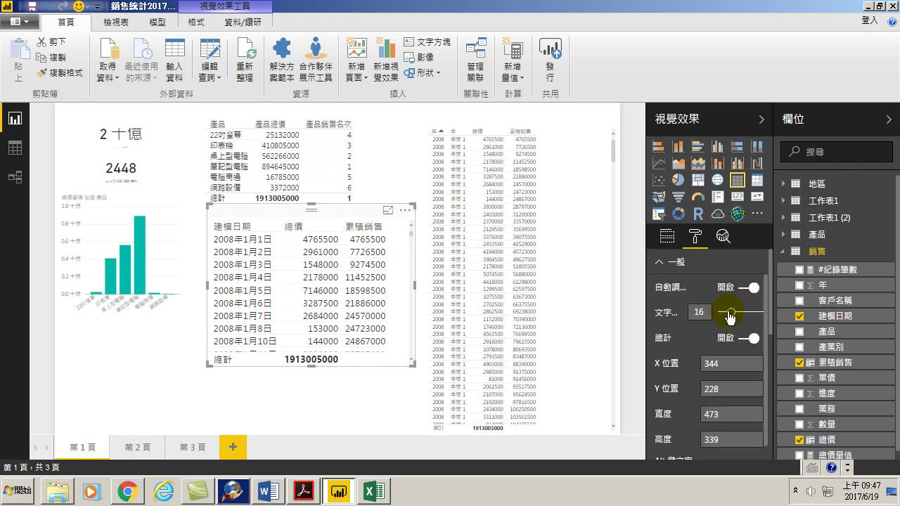
{"action": "left_click", "coordinate": [308, 169]}
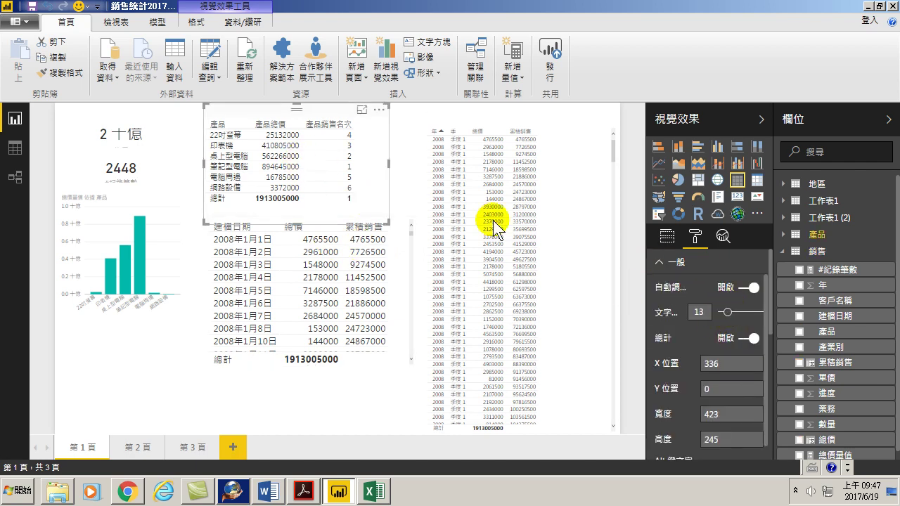
{"action": "left_click", "coordinate": [306, 289]}
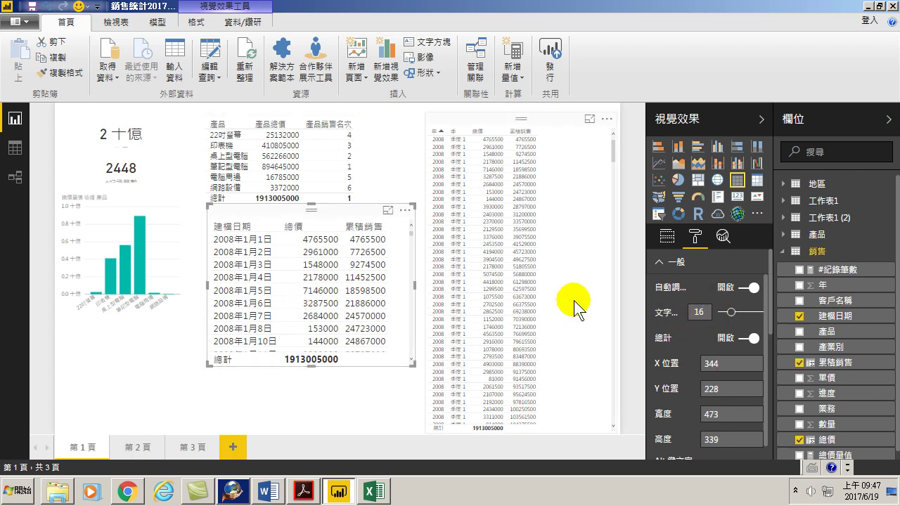
{"action": "left_click", "coordinate": [667, 239]}
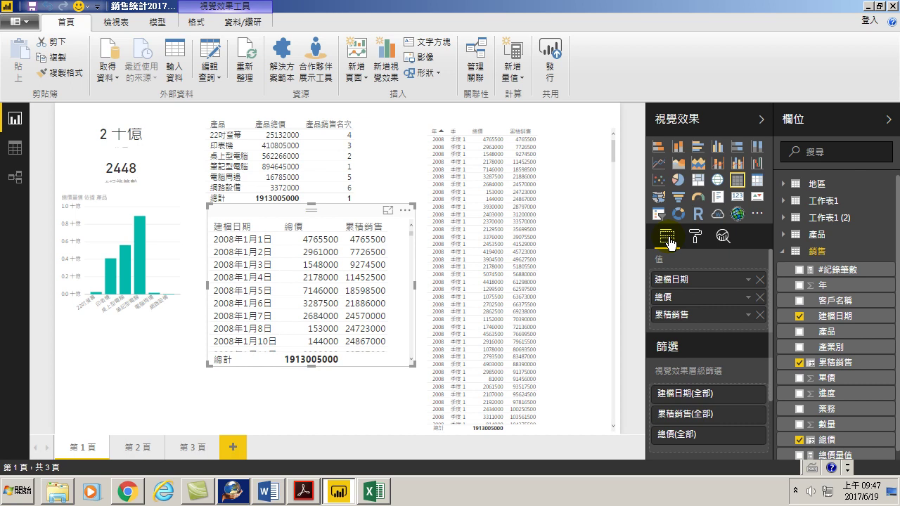
{"action": "left_click", "coordinate": [447, 260]}
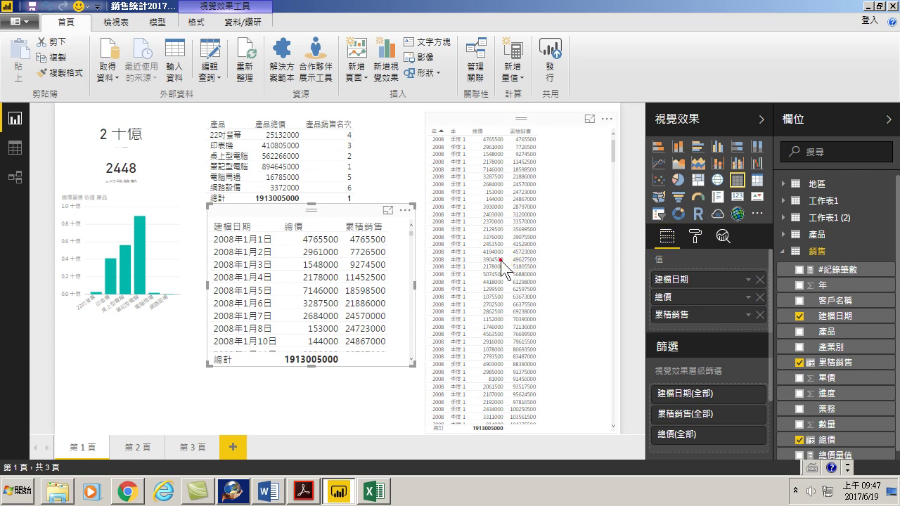